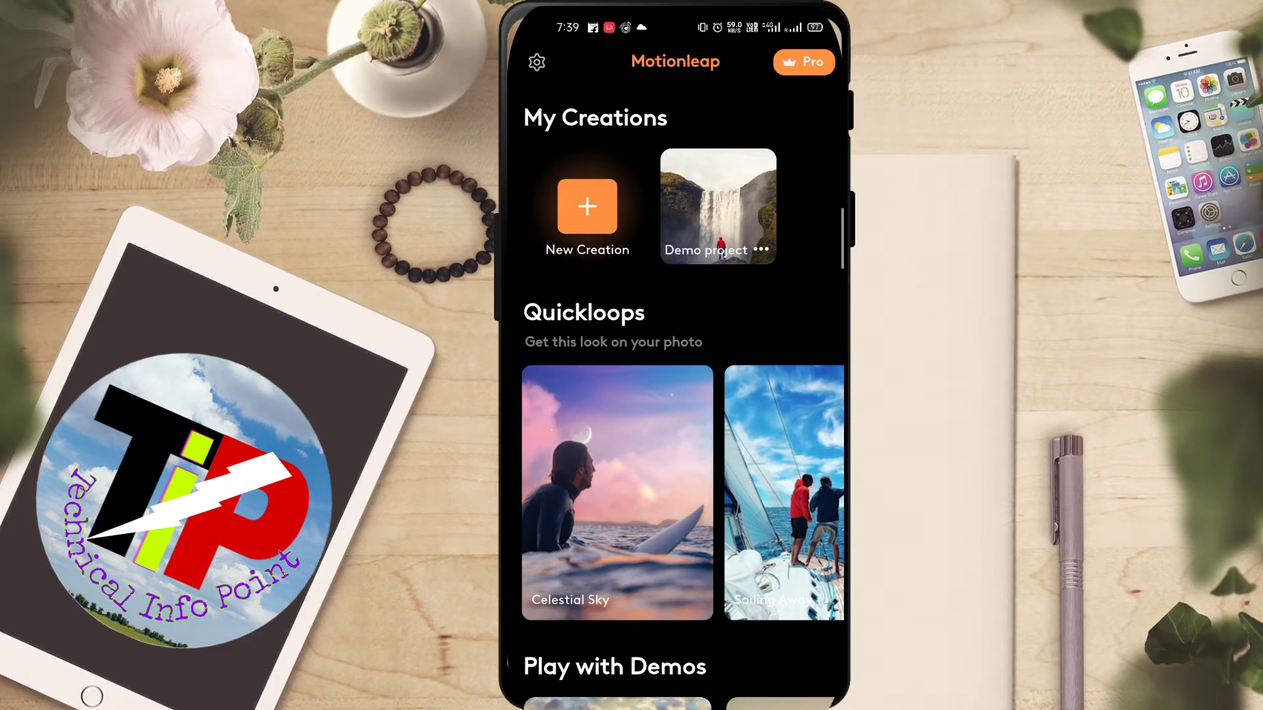
pyautogui.click(727, 212)
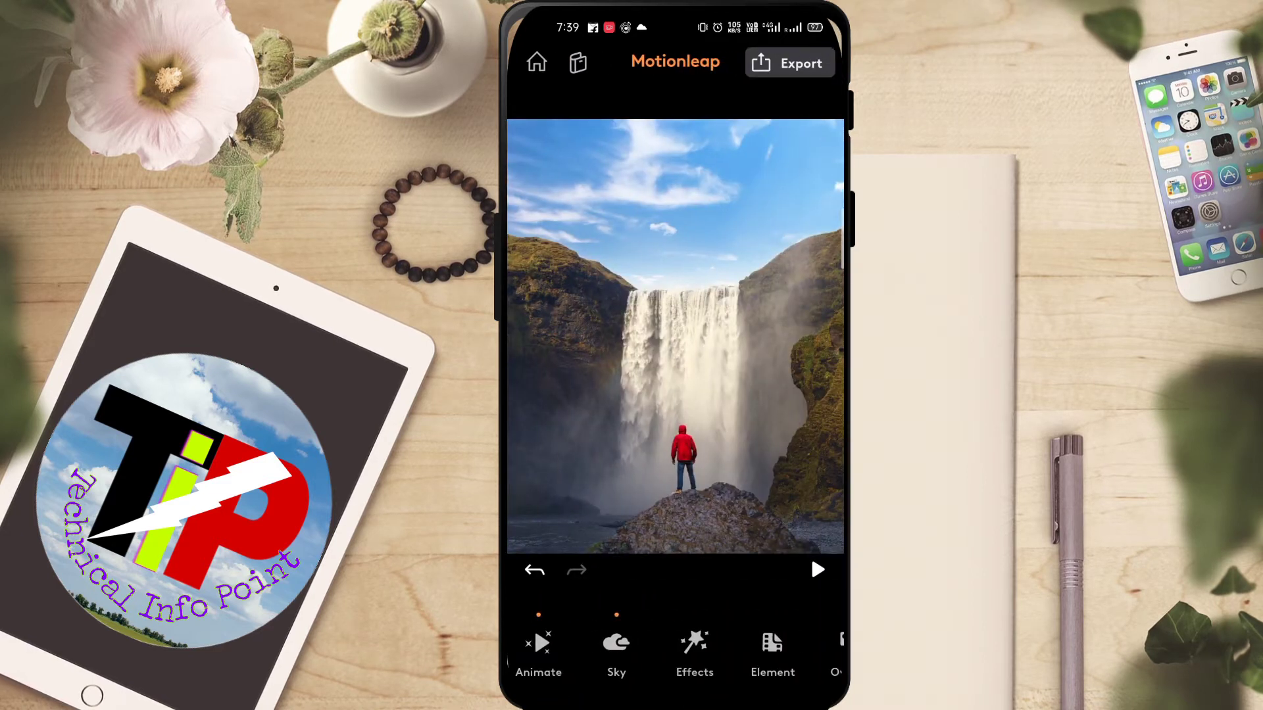
pyautogui.click(818, 570)
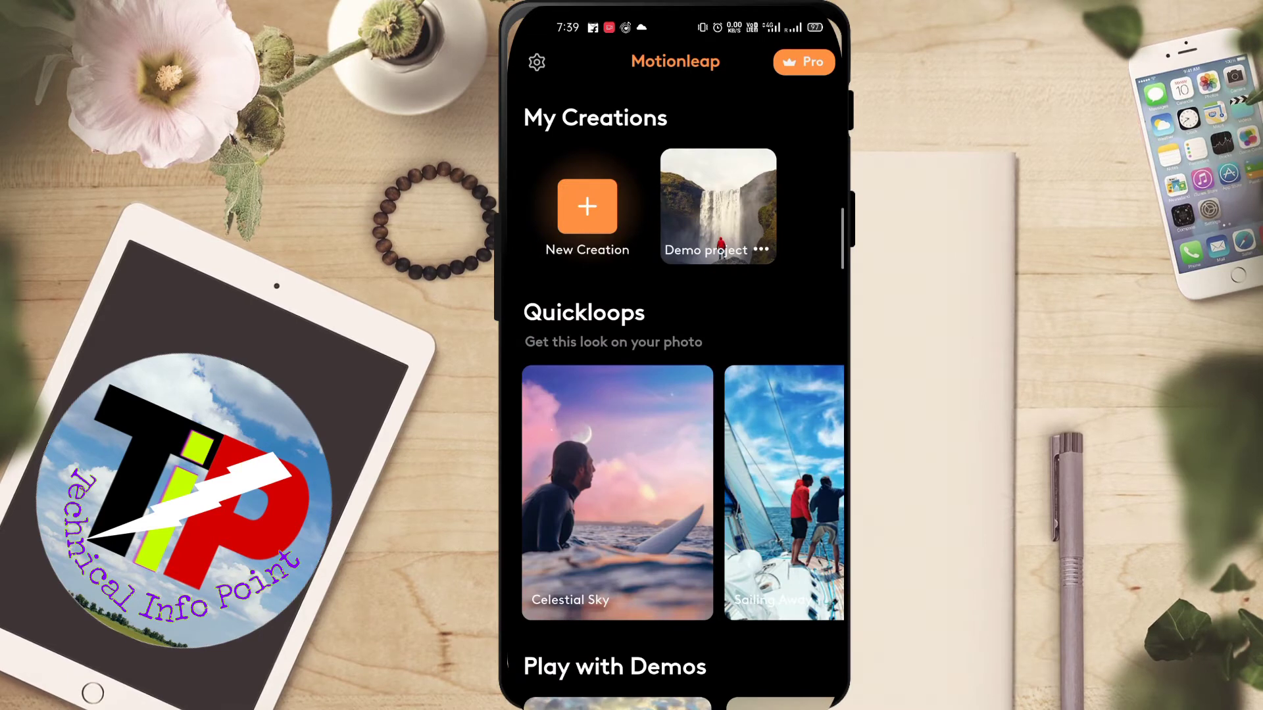
# - Begin a New Creation using the Gallery photo of the man standing in the desert
pyautogui.click(588, 206)
pyautogui.click(801, 219)
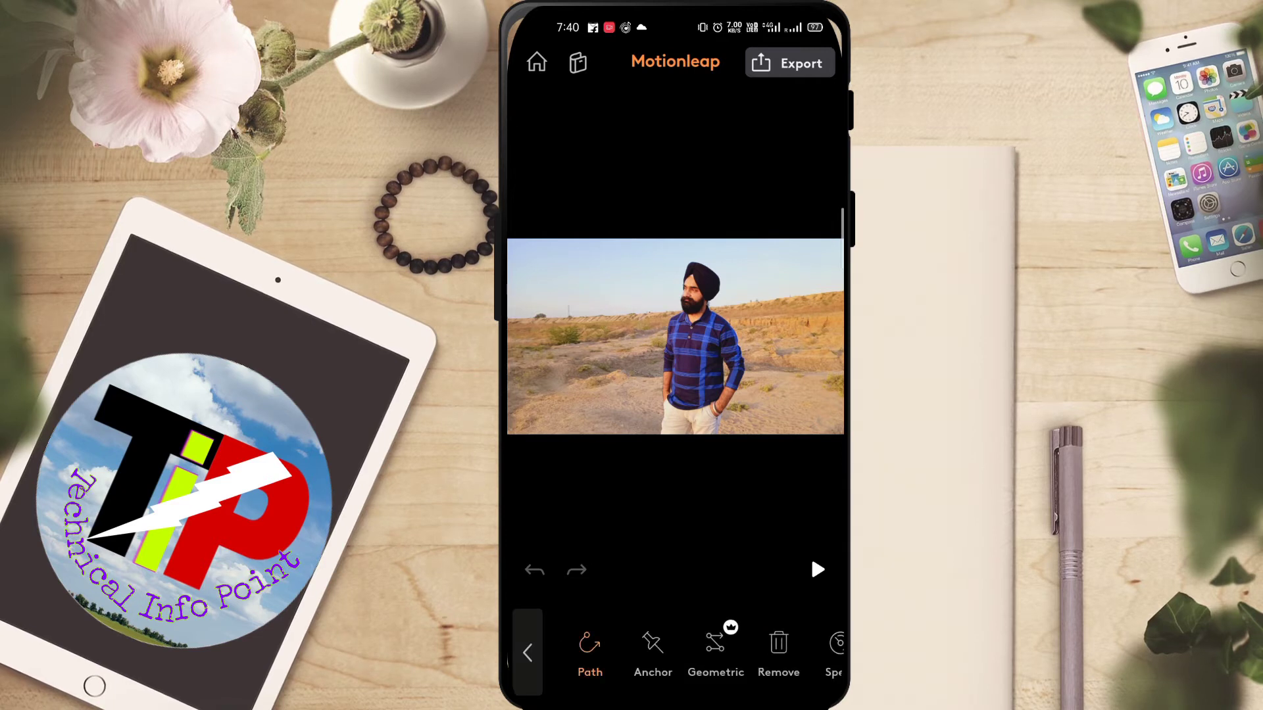
# - Draw outward flow arrows on the ground left and right of the man, then pin four anchors around them
pyautogui.moveTo(770, 419); pyautogui.dragTo(834, 411)
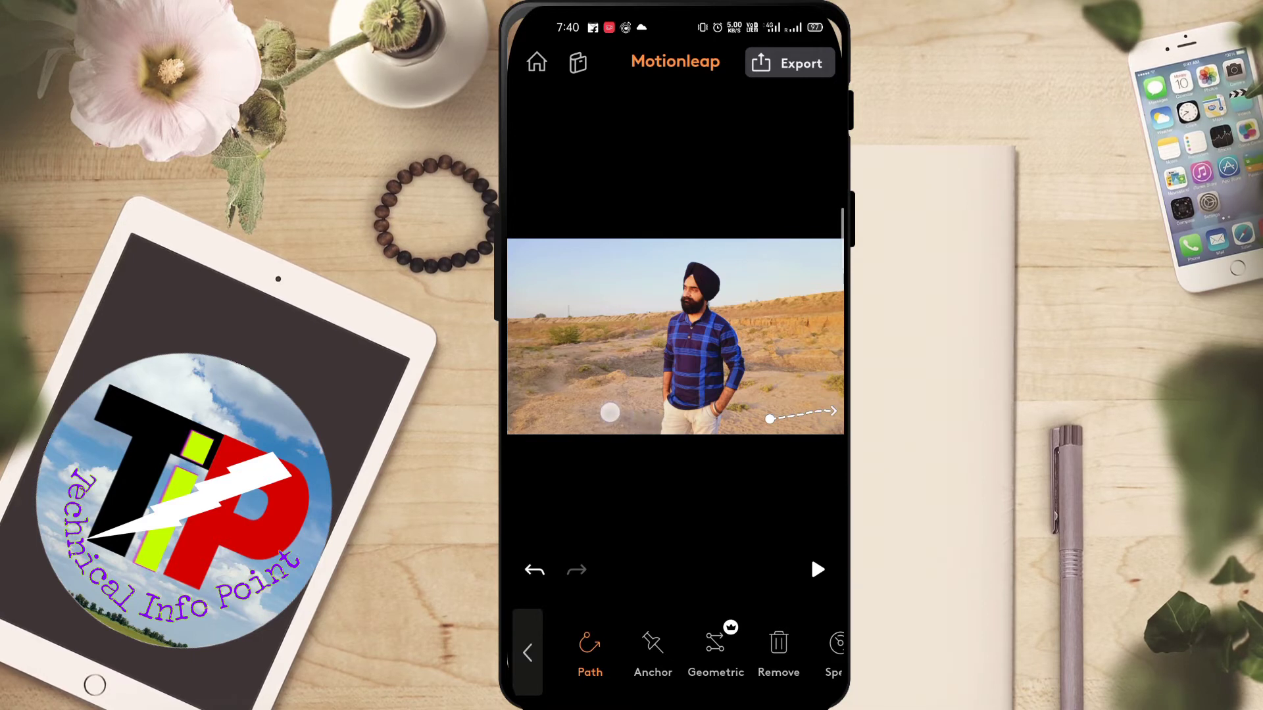
pyautogui.moveTo(652, 423); pyautogui.dragTo(524, 432)
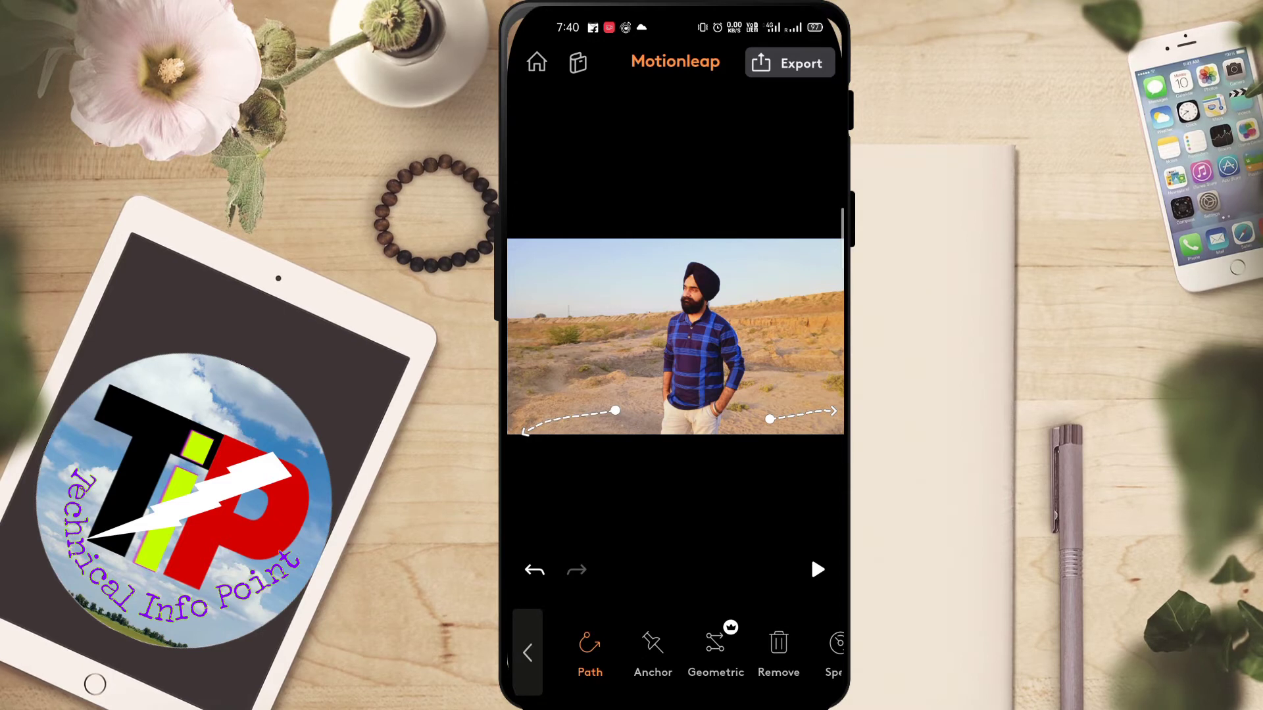
pyautogui.click(653, 645)
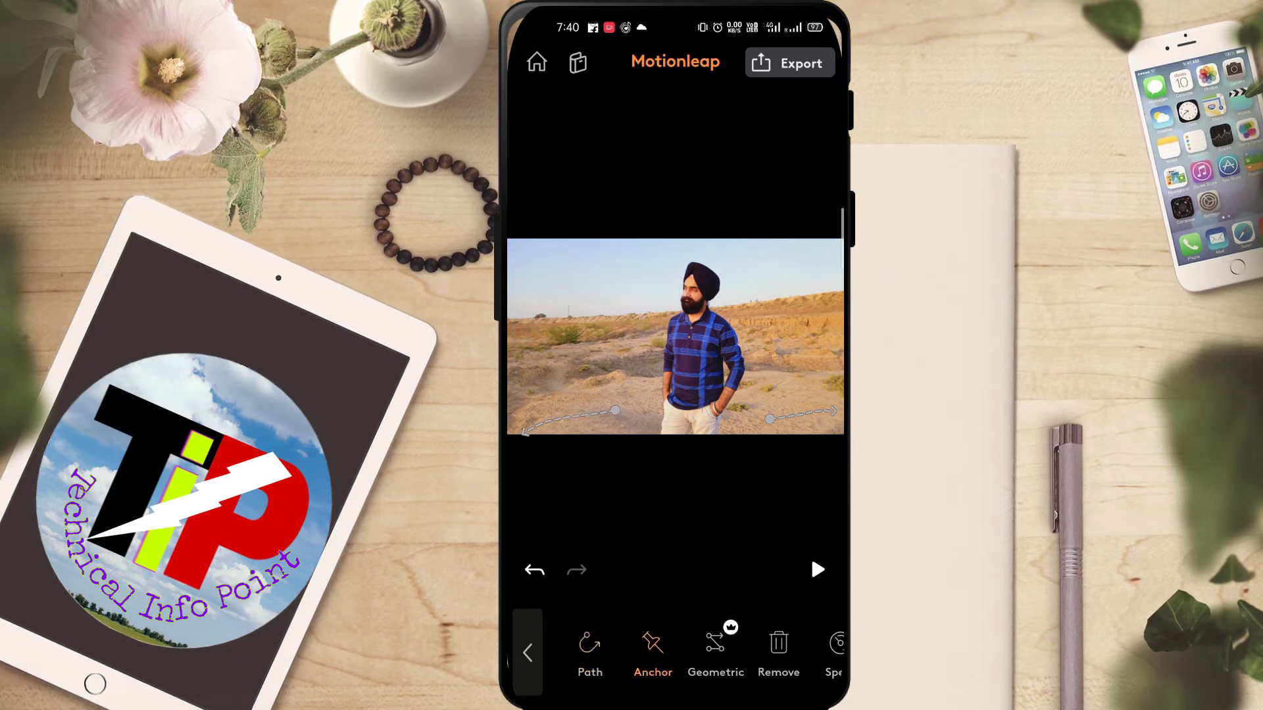
pyautogui.click(628, 406)
pyautogui.click(526, 427)
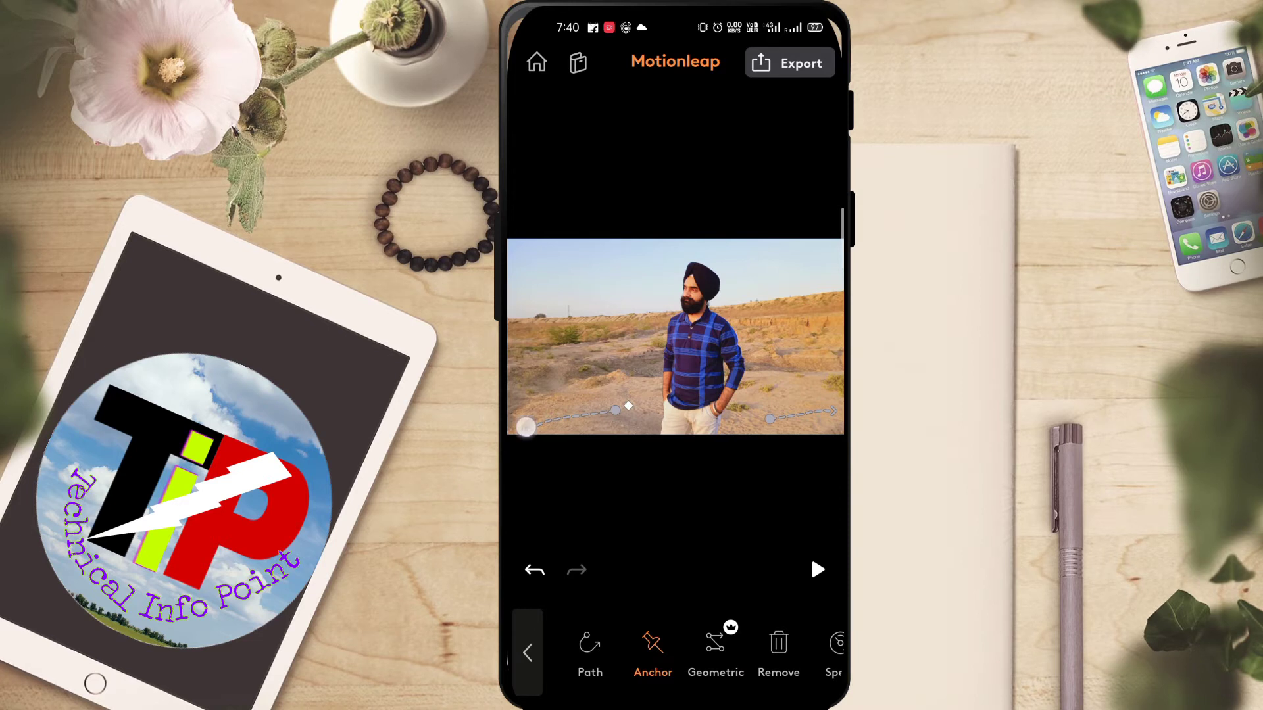
pyautogui.click(748, 423)
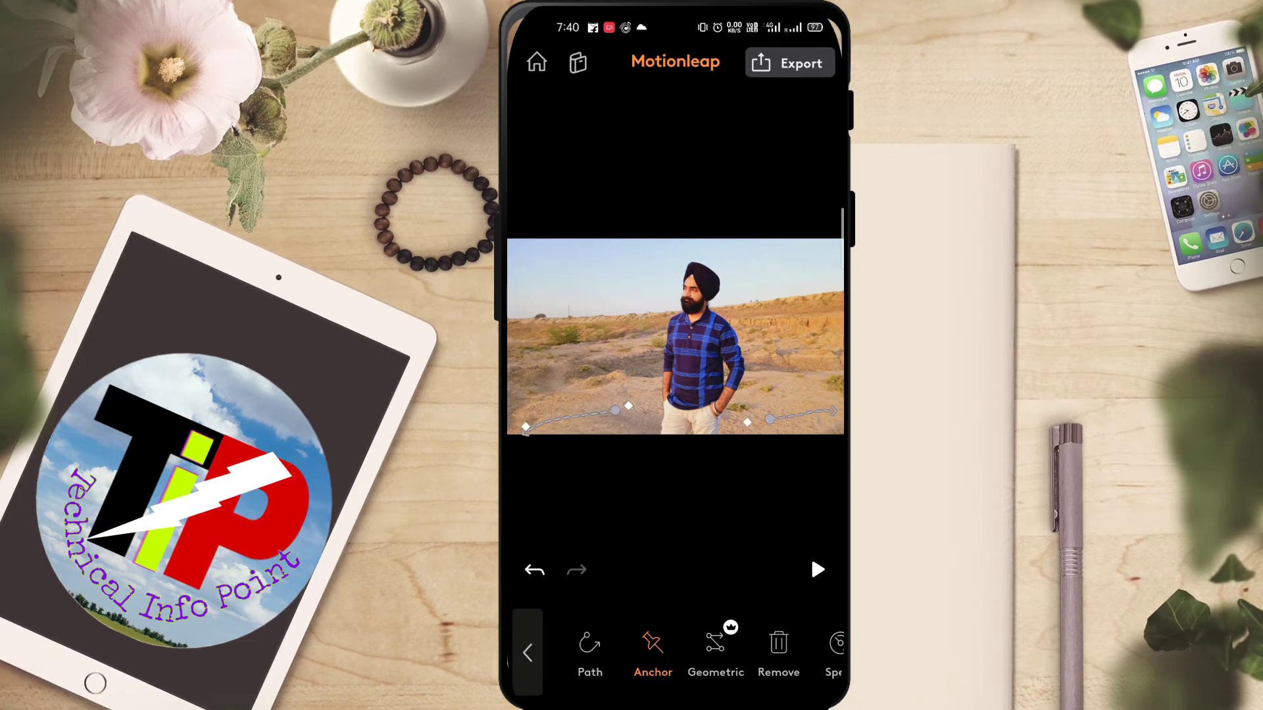
pyautogui.click(830, 399)
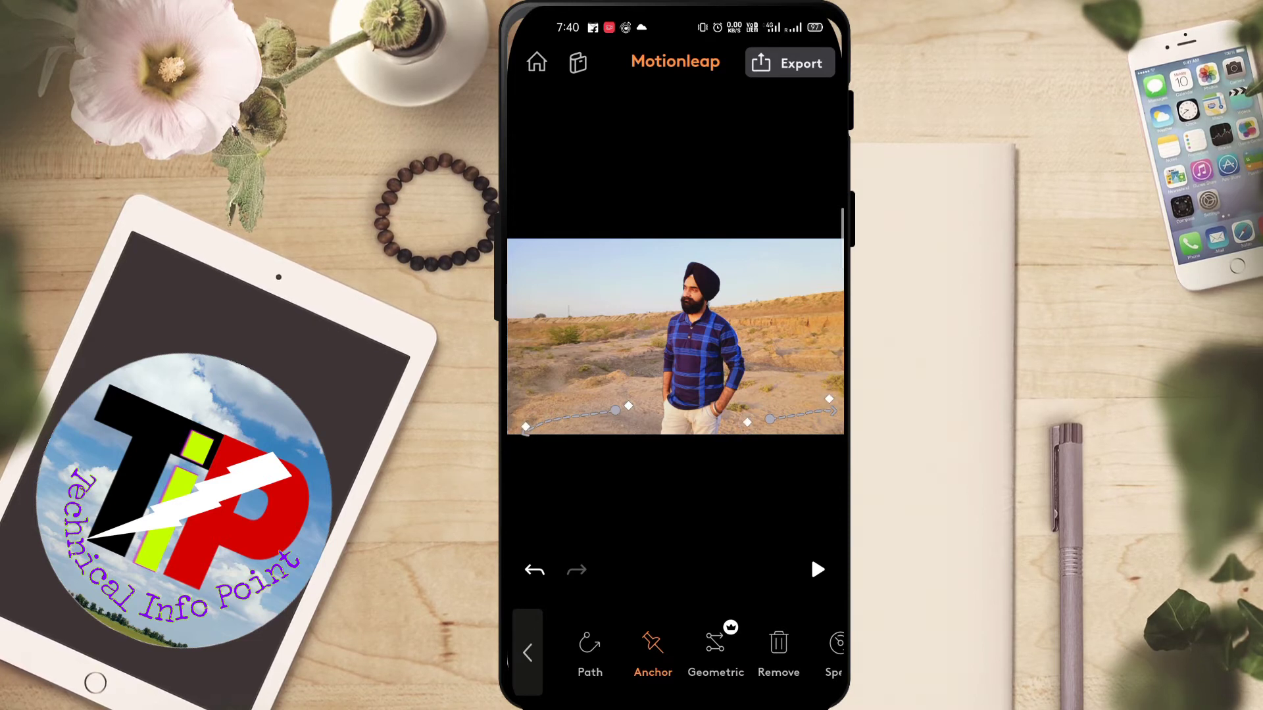
pyautogui.moveTo(789, 651); pyautogui.dragTo(588, 651)
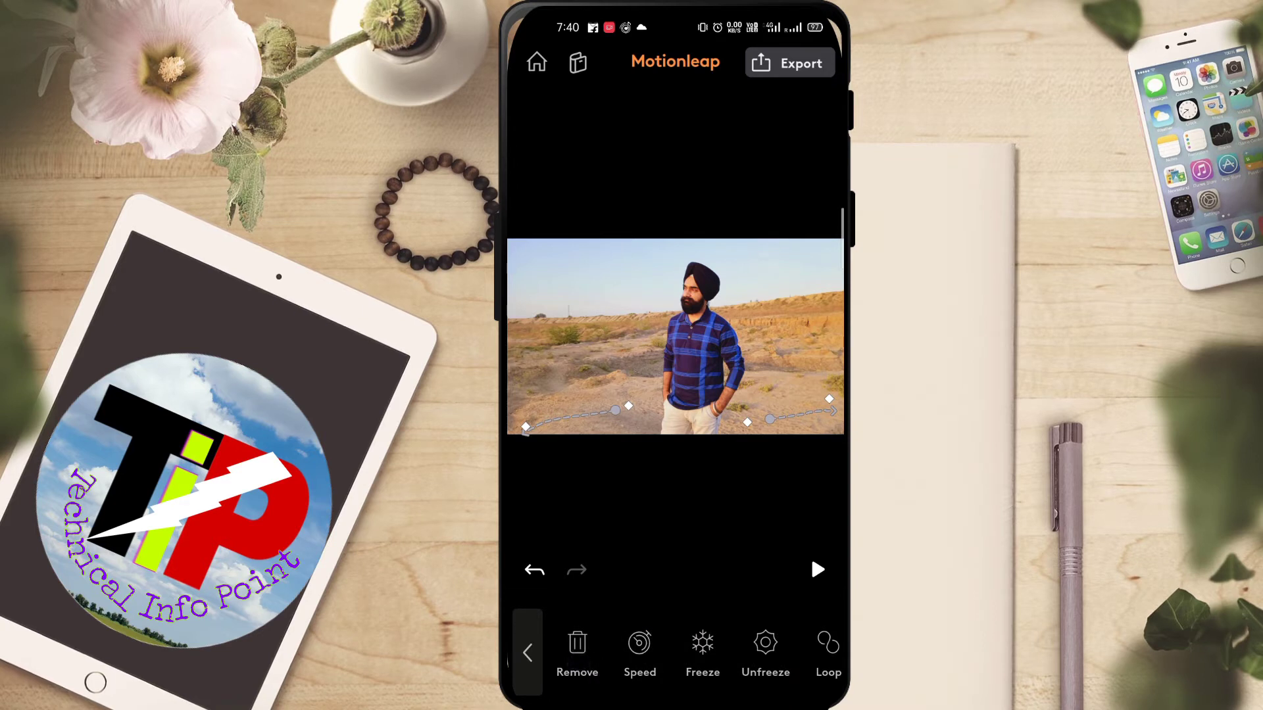
# - Preview the ground motion, then paint a freeze mask over the man and both rocky hillsides
pyautogui.click(818, 569)
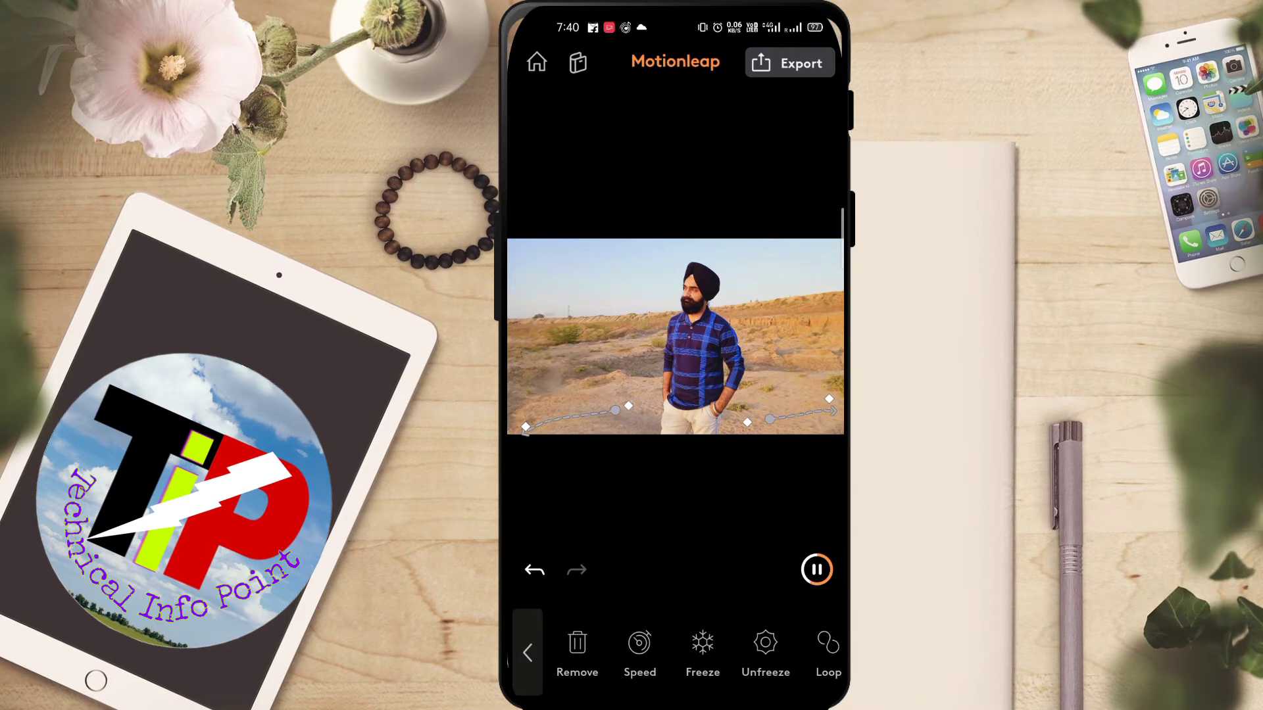
pyautogui.click(702, 651)
pyautogui.moveTo(703, 278)
pyautogui.mouseDown()
pyautogui.moveTo(715, 399)
pyautogui.moveTo(681, 413)
pyautogui.mouseUp()
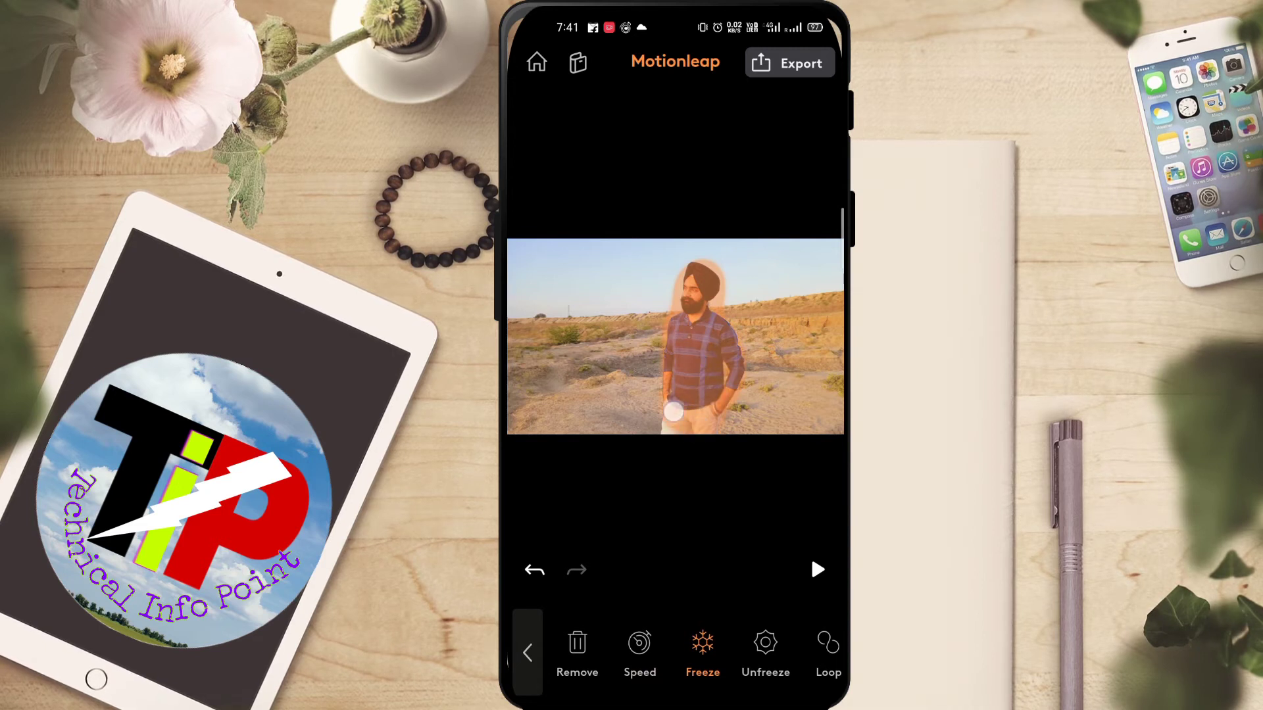
pyautogui.moveTo(680, 327); pyautogui.dragTo(704, 442)
pyautogui.click(743, 324)
pyautogui.moveTo(743, 324)
pyautogui.mouseDown()
pyautogui.moveTo(794, 350)
pyautogui.moveTo(783, 361)
pyautogui.mouseUp()
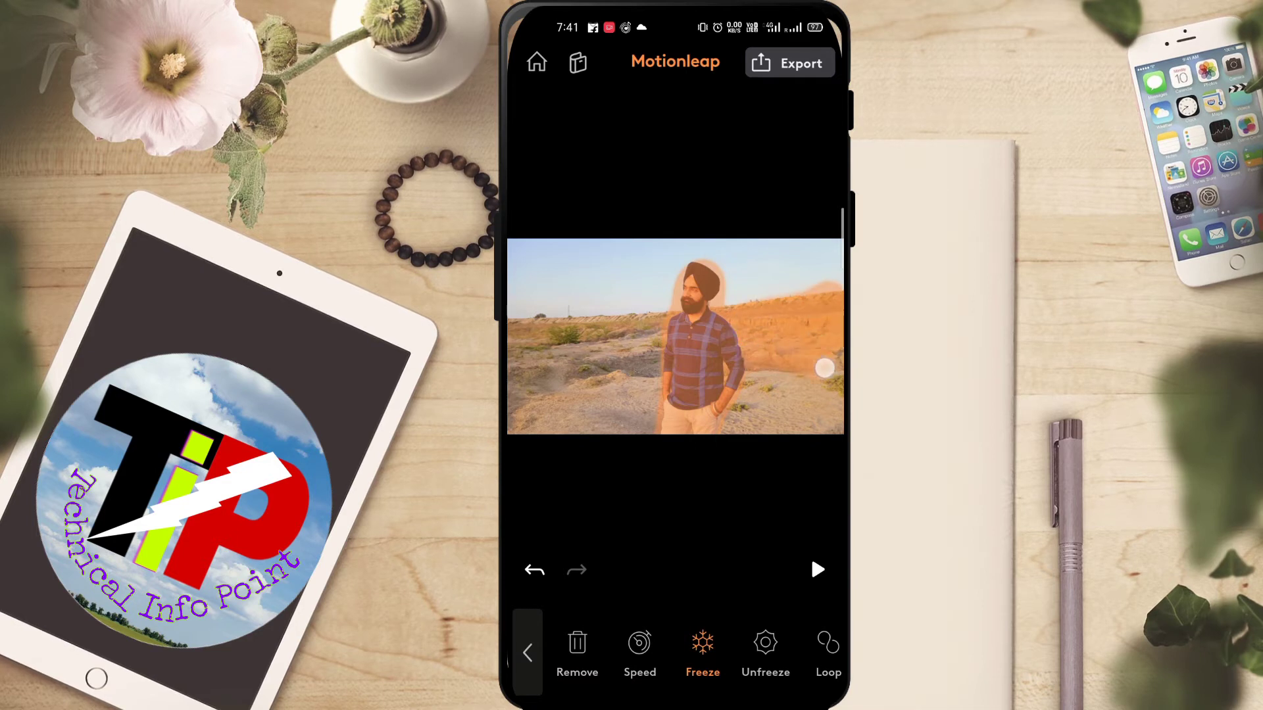
pyautogui.moveTo(677, 336)
pyautogui.mouseDown()
pyautogui.moveTo(534, 334)
pyautogui.moveTo(654, 327)
pyautogui.moveTo(533, 346)
pyautogui.moveTo(581, 364)
pyautogui.moveTo(572, 369)
pyautogui.moveTo(623, 367)
pyautogui.moveTo(515, 405)
pyautogui.mouseUp()
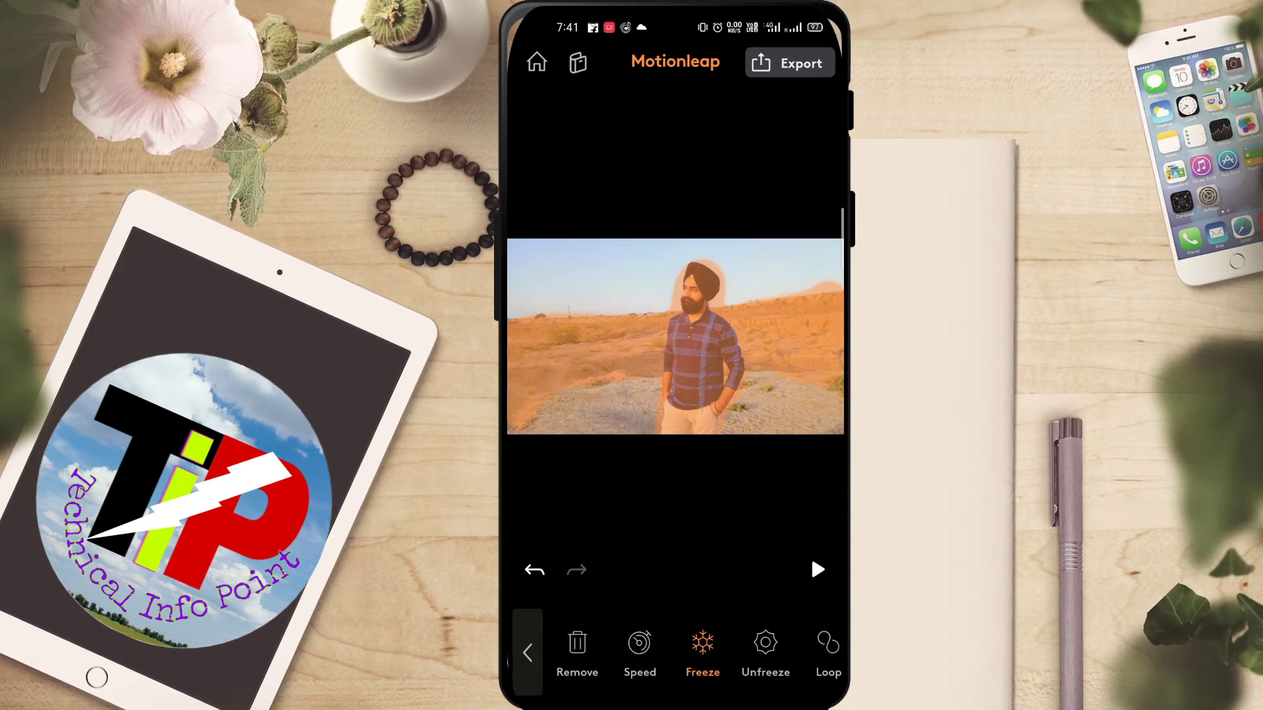
# - Raise the ground animation's speed with the Speed slider
pyautogui.click(643, 654)
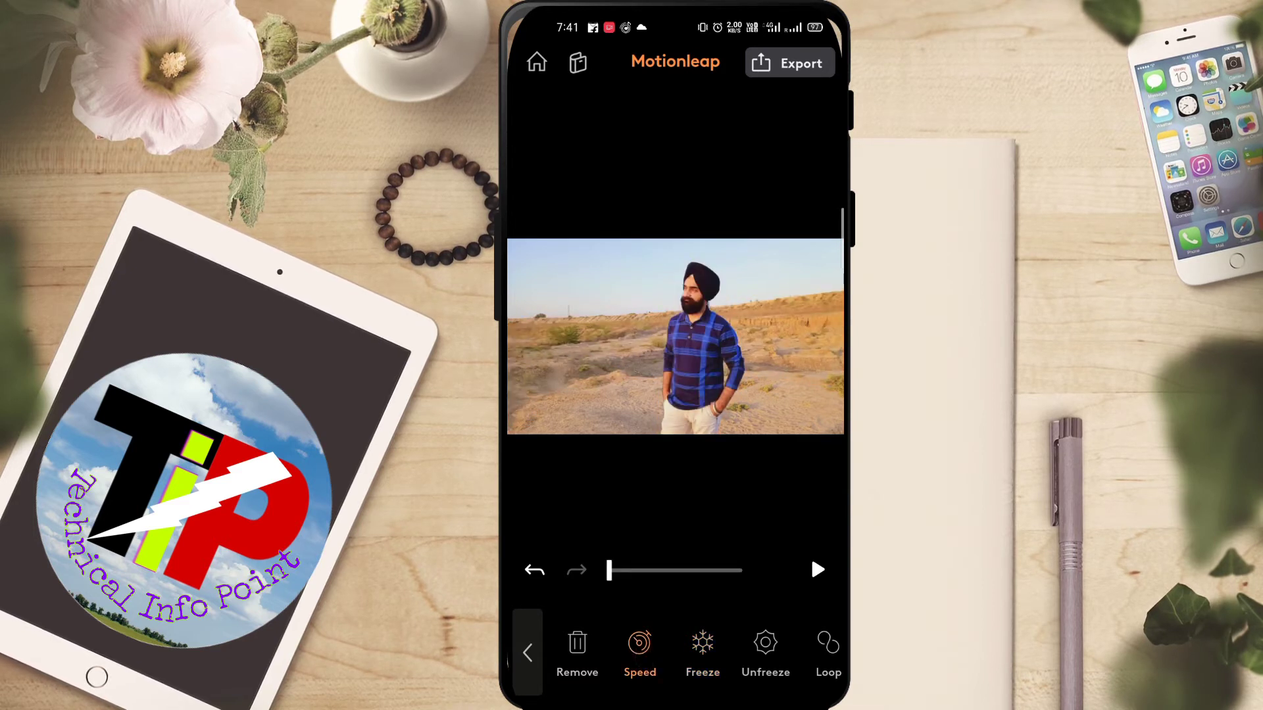
pyautogui.moveTo(609, 571); pyautogui.dragTo(636, 571)
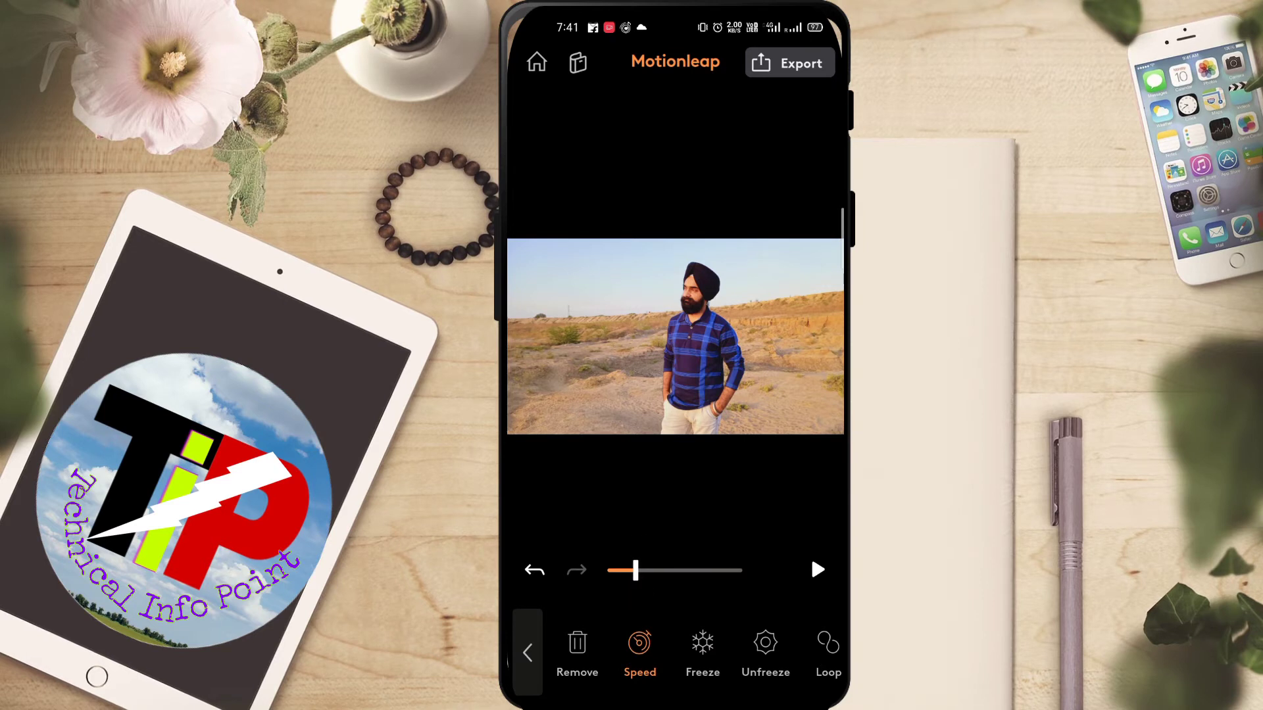
pyautogui.moveTo(578, 651); pyautogui.dragTo(756, 651)
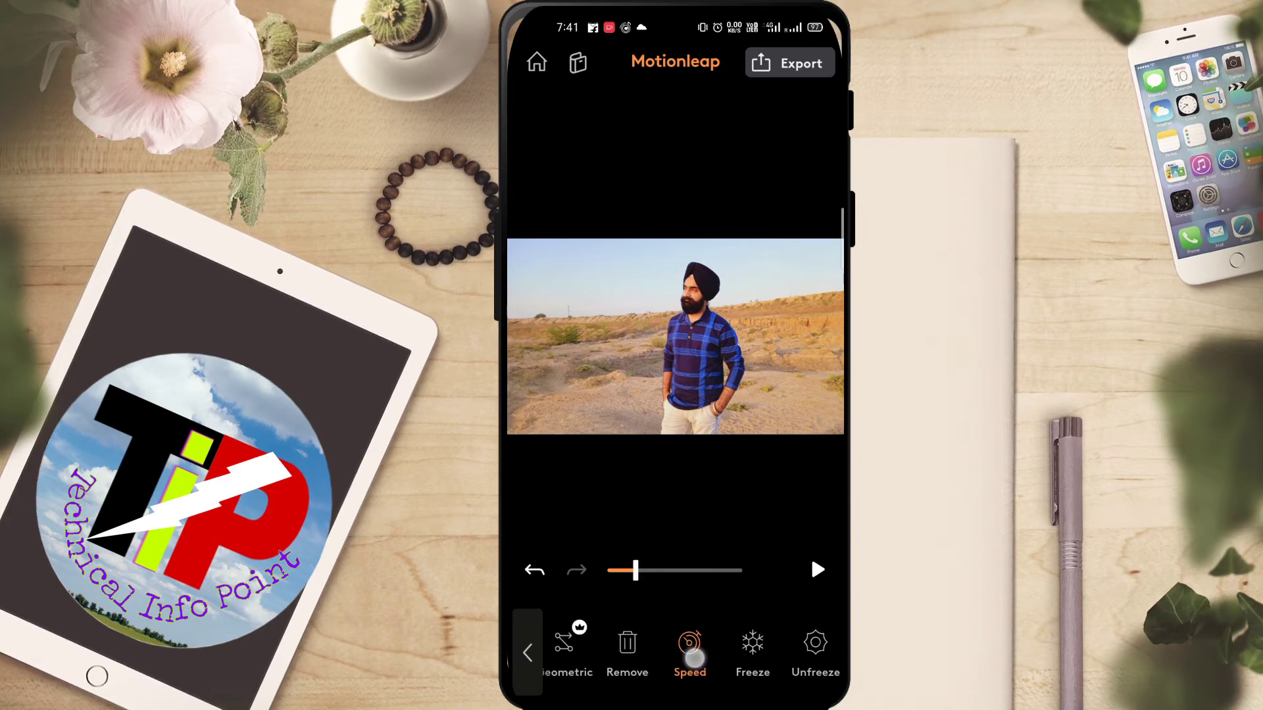
# - While previewing, add flow arrows in the sand below the man's feet and at the lower left
pyautogui.click(632, 648)
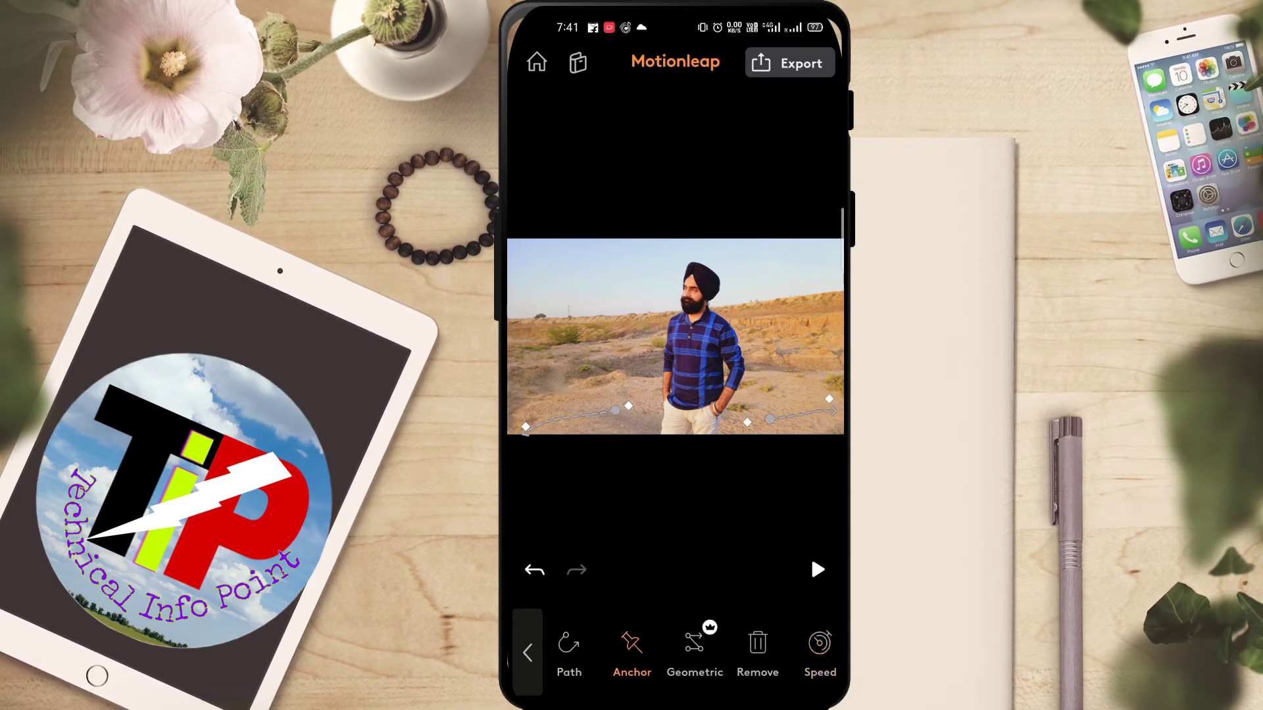
pyautogui.click(758, 651)
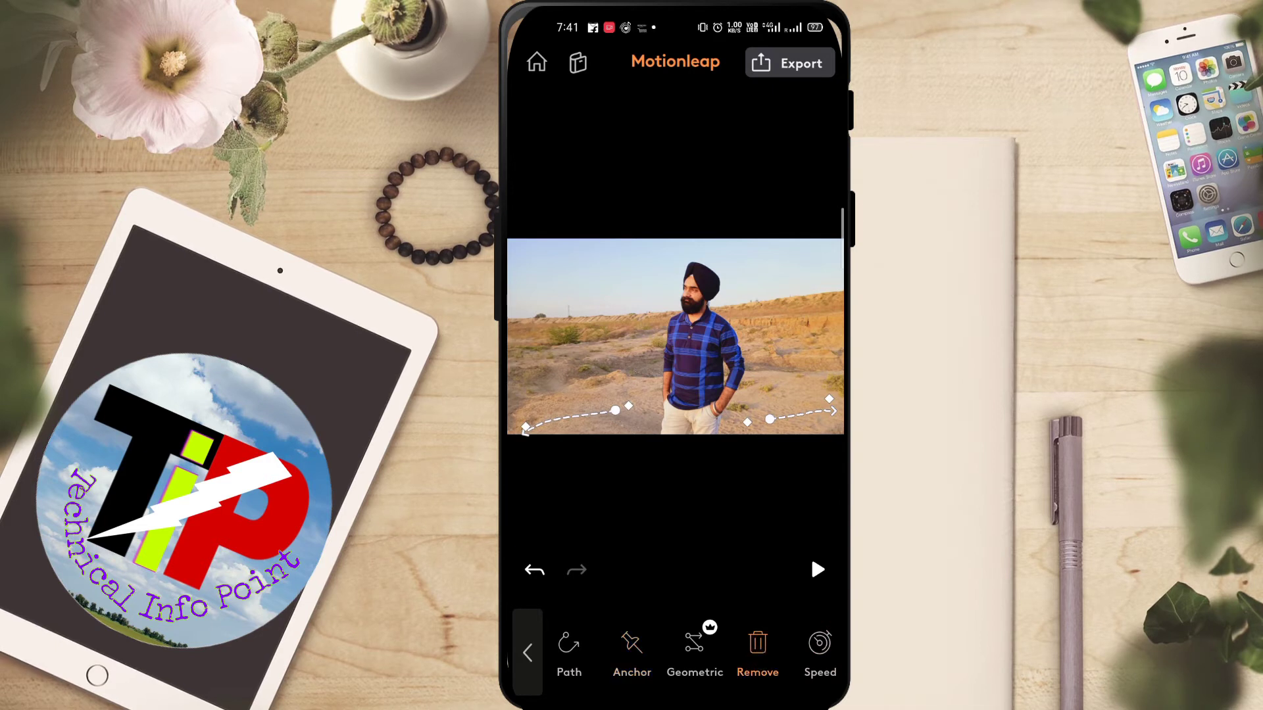
pyautogui.click(757, 651)
pyautogui.click(569, 651)
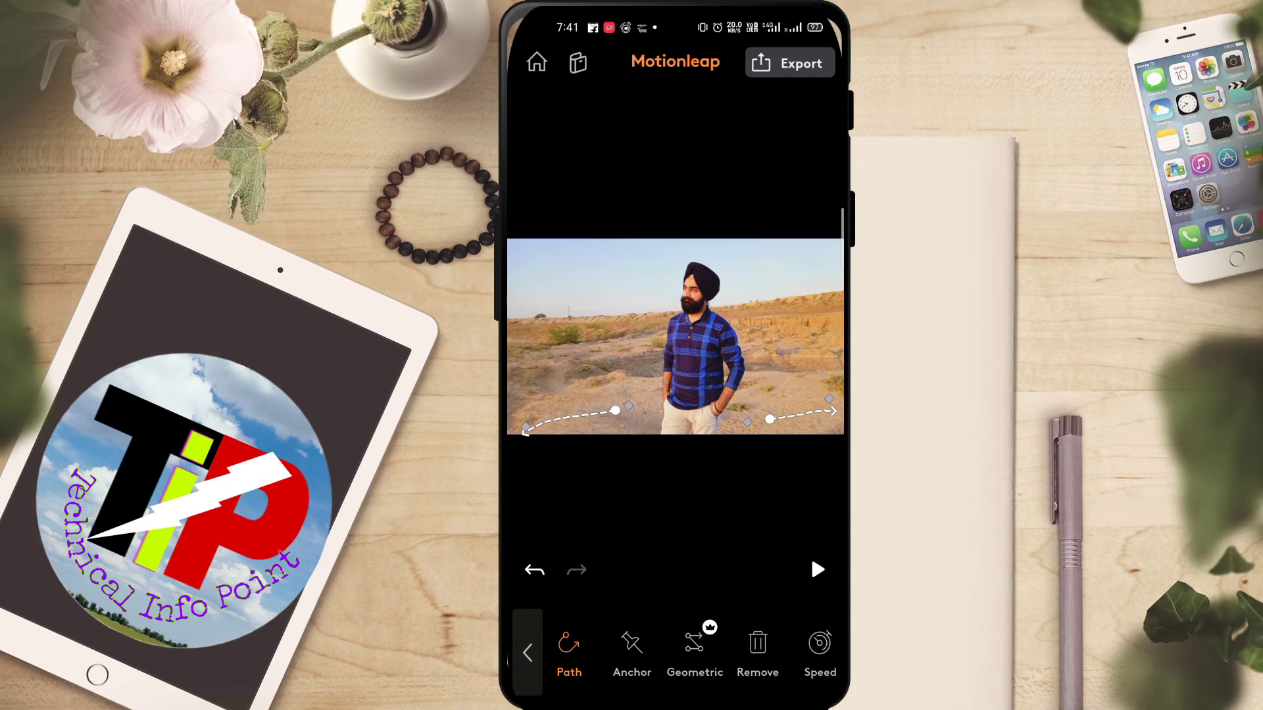
pyautogui.click(758, 648)
pyautogui.click(569, 648)
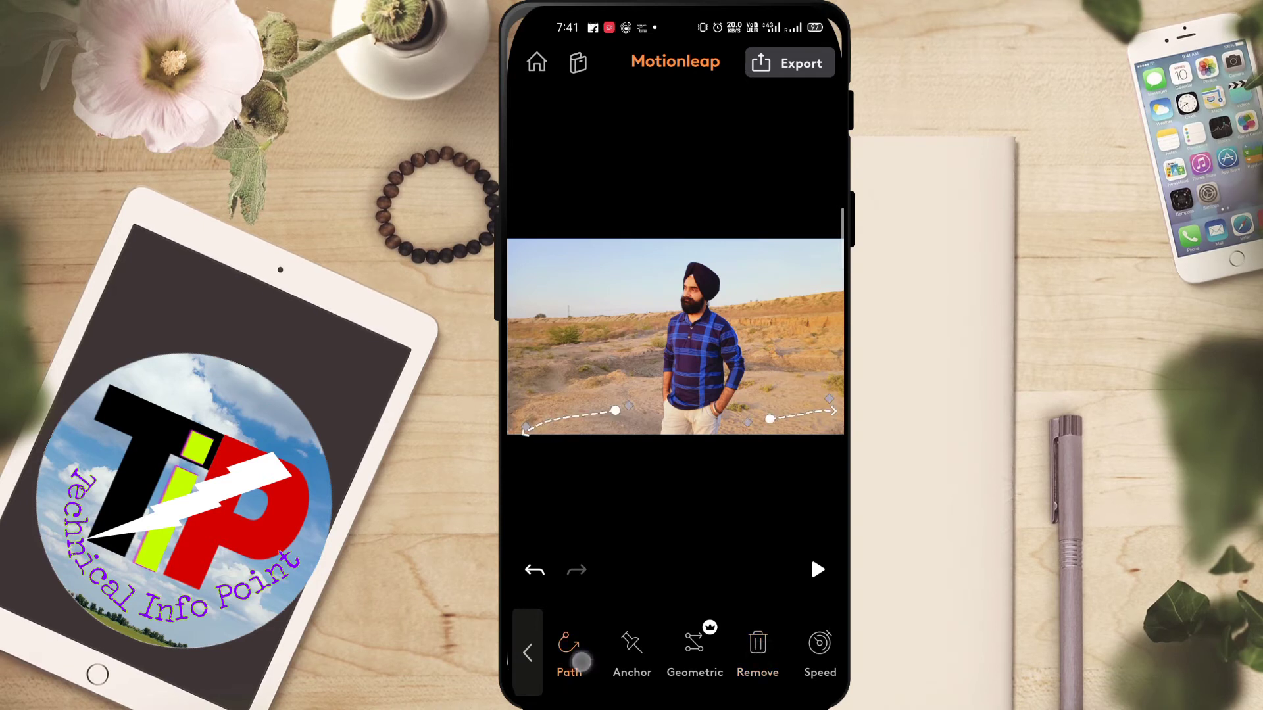
pyautogui.click(817, 570)
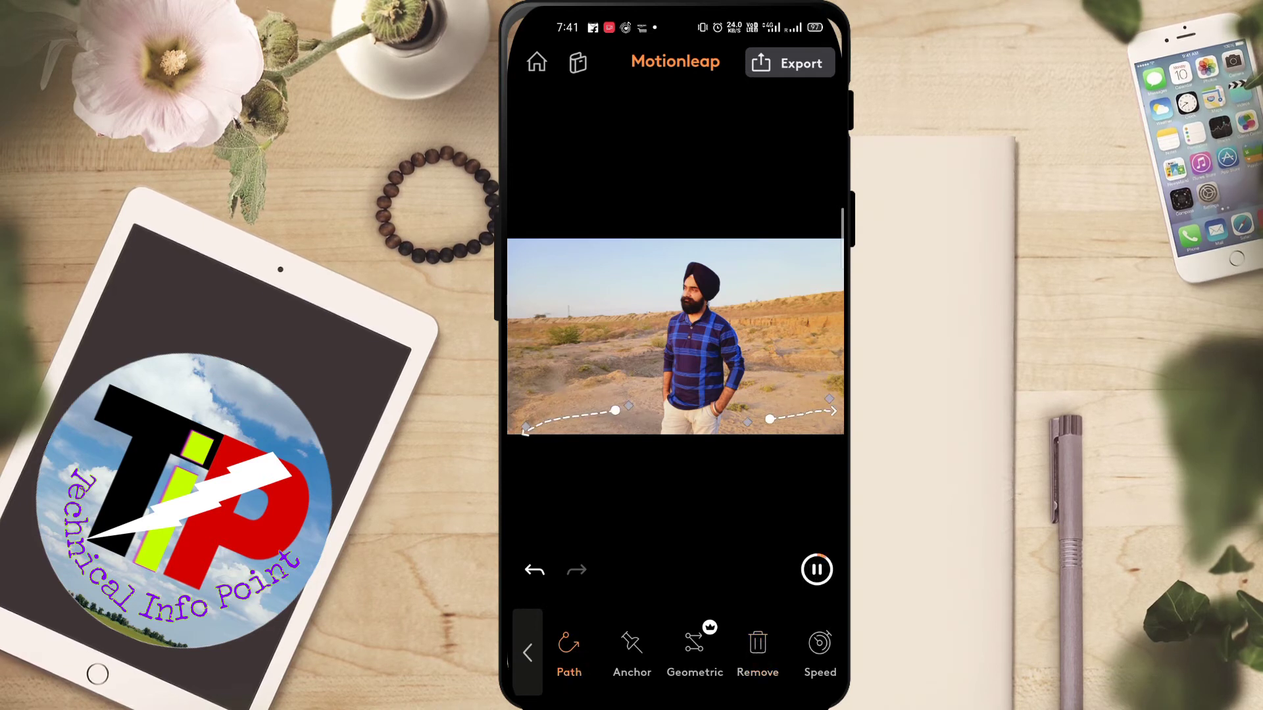
pyautogui.moveTo(746, 424); pyautogui.dragTo(704, 435)
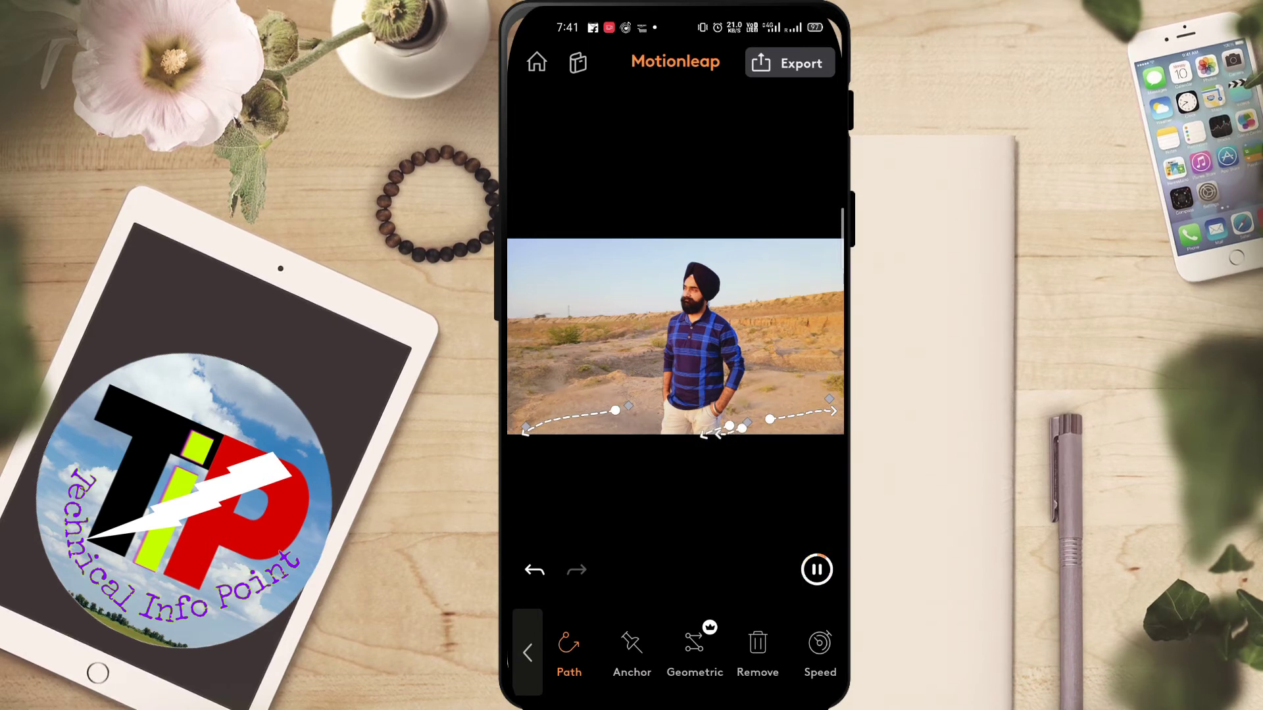
pyautogui.moveTo(643, 407)
pyautogui.mouseDown()
pyautogui.moveTo(638, 422)
pyautogui.moveTo(544, 410)
pyautogui.moveTo(523, 433)
pyautogui.mouseUp()
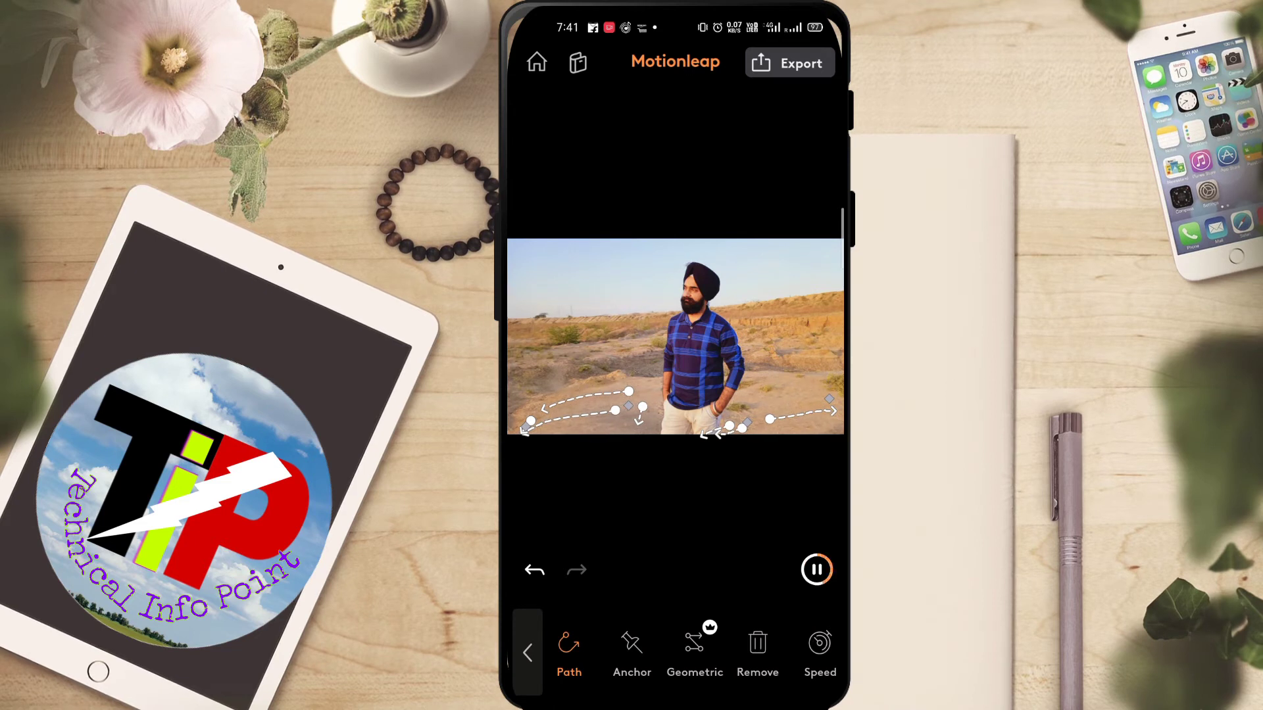
pyautogui.click(528, 652)
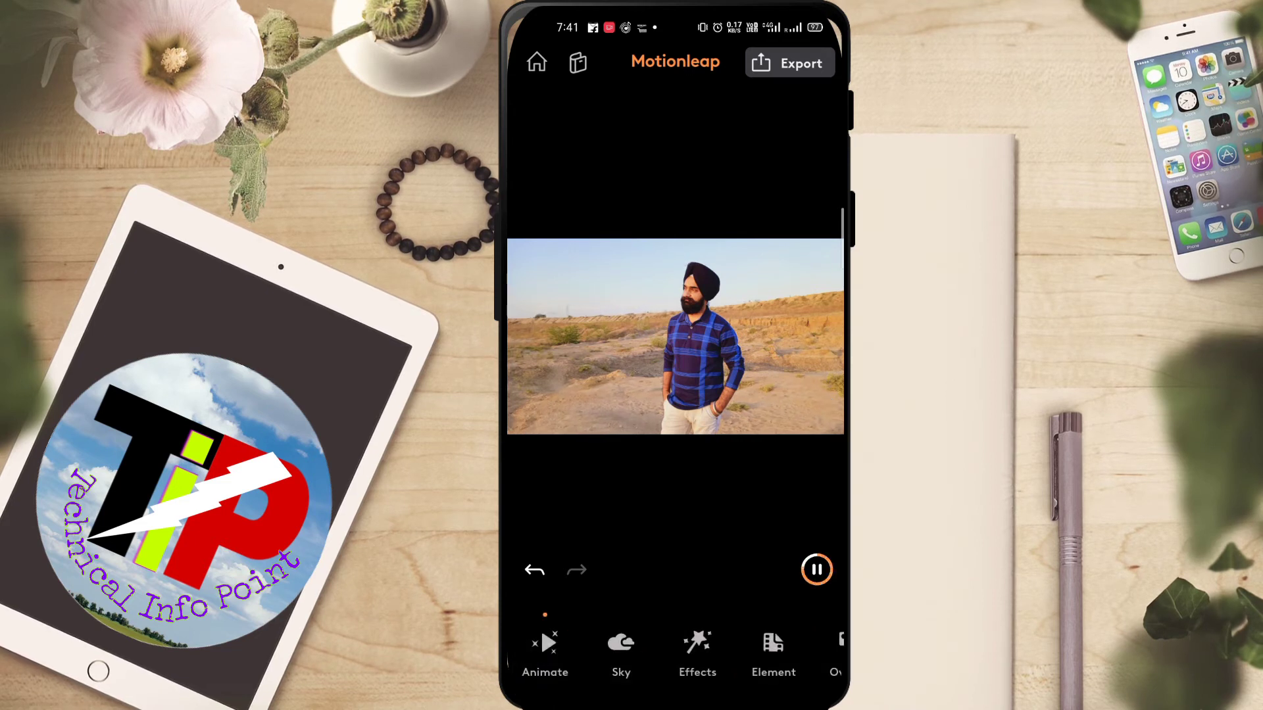
pyautogui.click(621, 648)
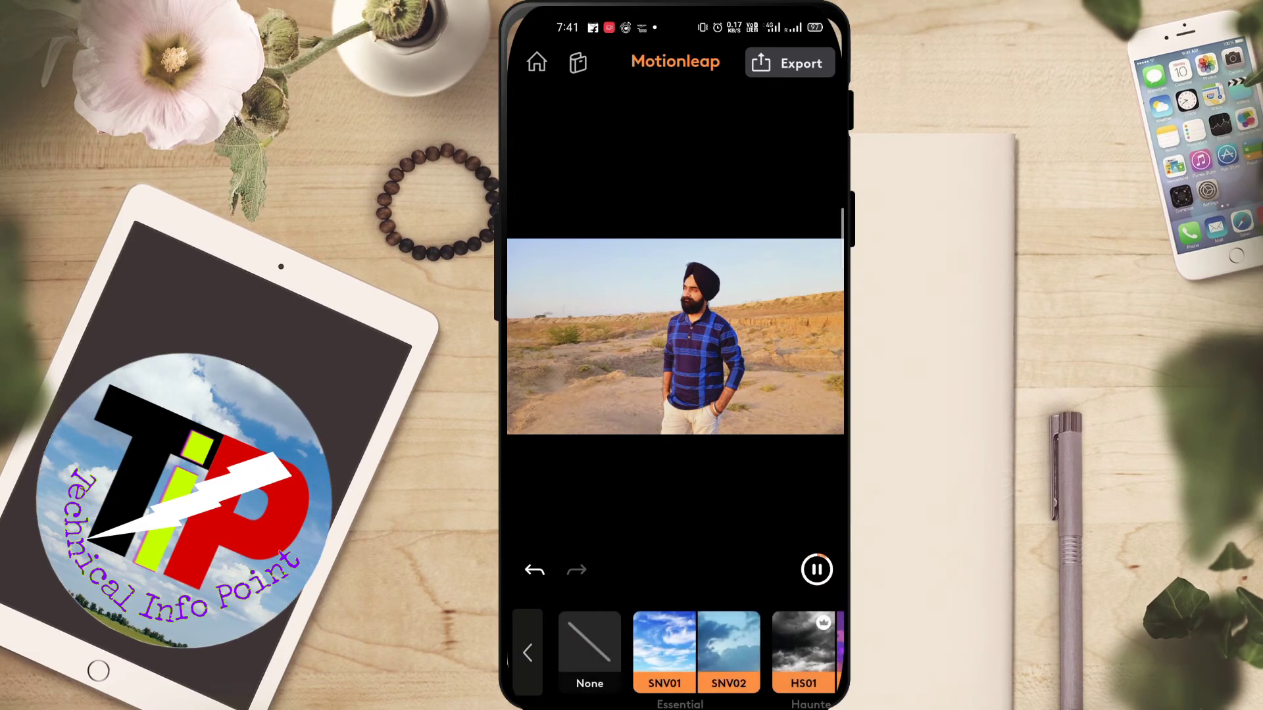
pyautogui.hscroll(2, 678, 651)
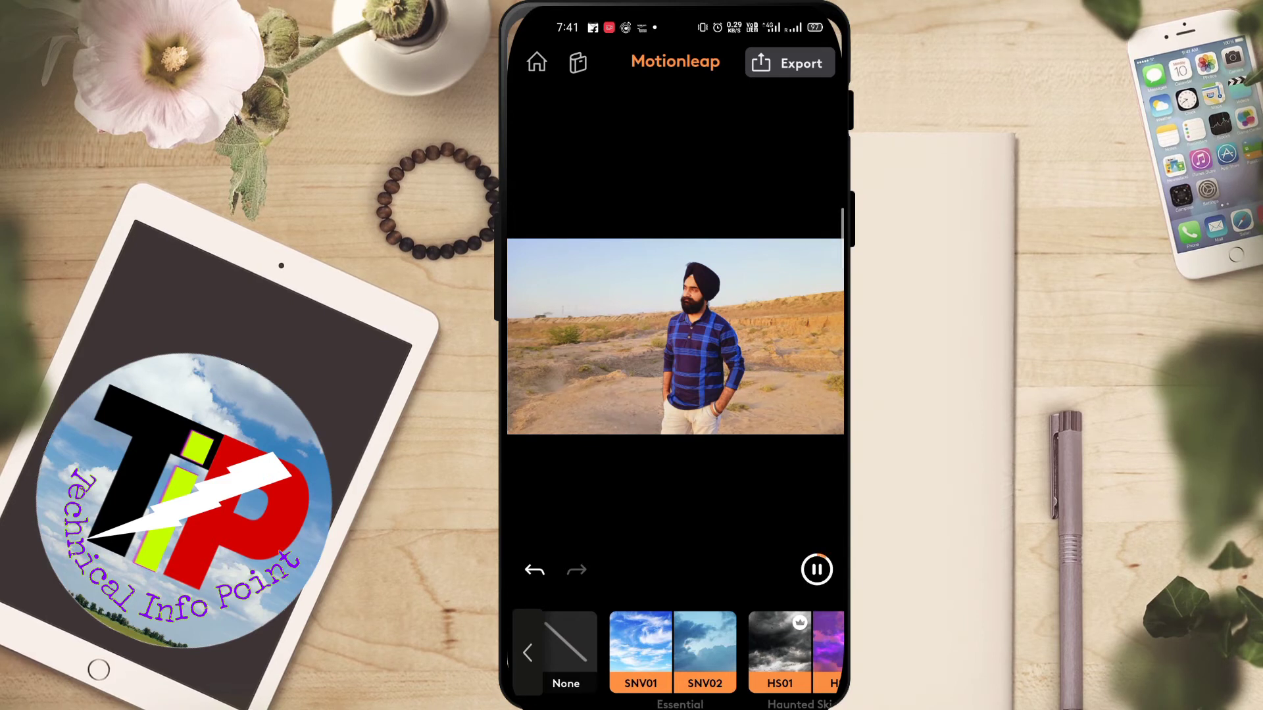
pyautogui.hscroll(10, 677, 651)
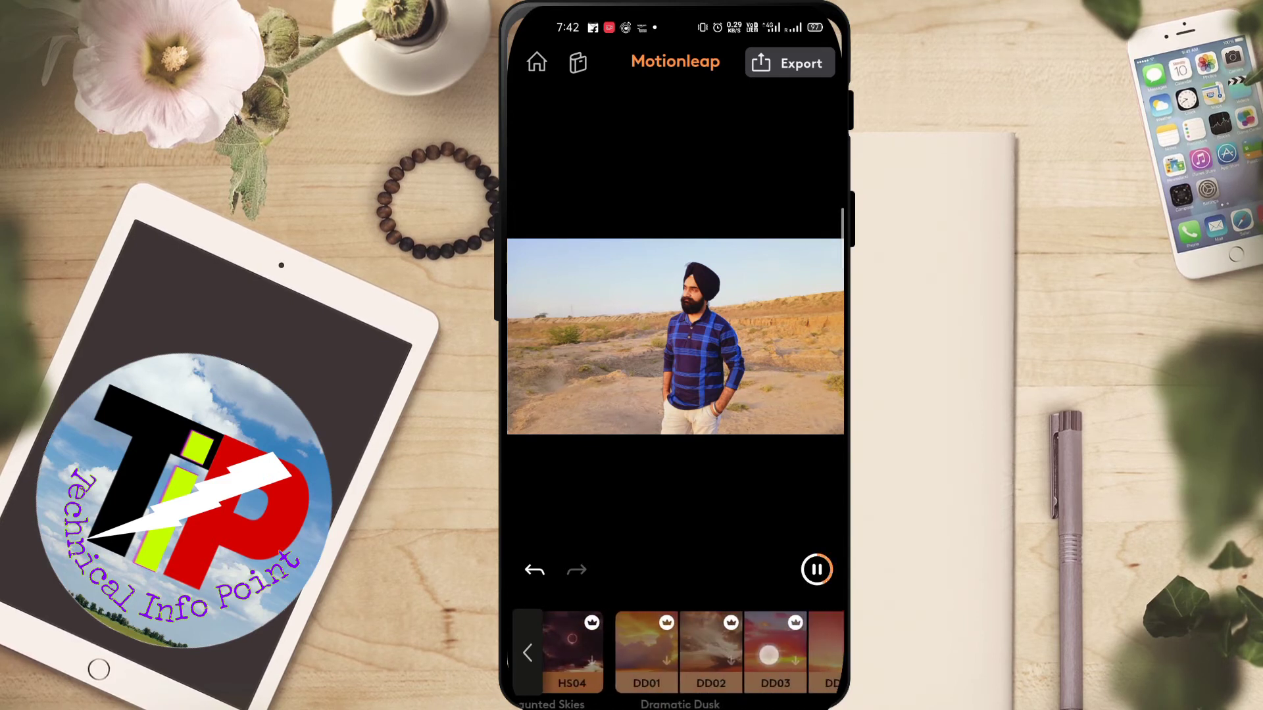
pyautogui.hscroll(3, 769, 654)
pyautogui.hscroll(2, 678, 651)
pyautogui.hscroll(3, 677, 651)
pyautogui.hscroll(2, 598, 685)
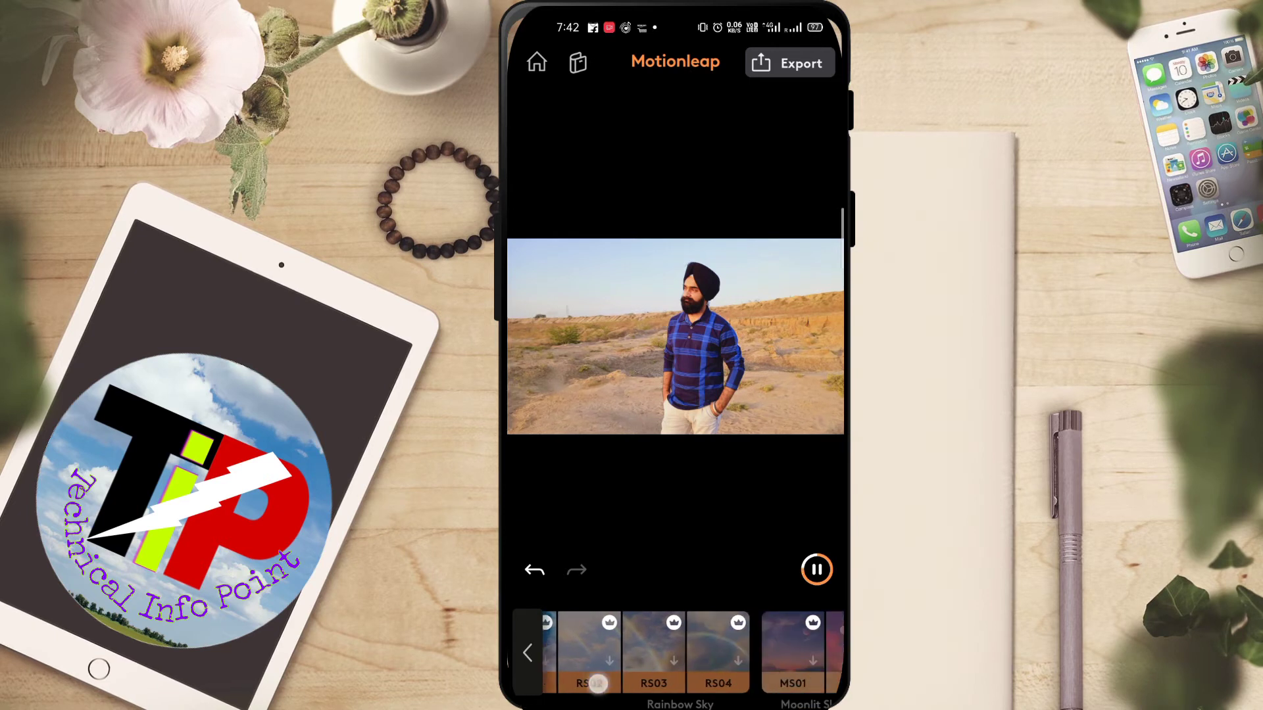
pyautogui.hscroll(3, 678, 651)
pyautogui.hscroll(3, 678, 652)
pyautogui.hscroll(3, 677, 652)
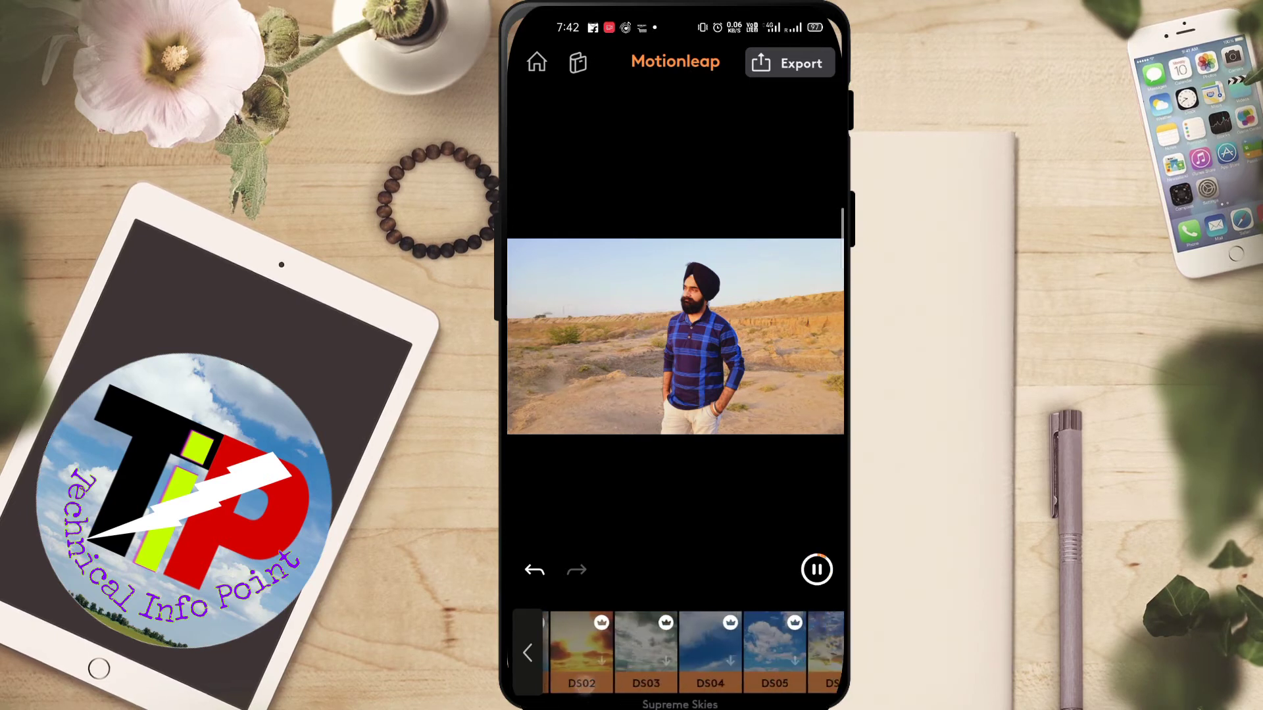
pyautogui.hscroll(-5, 677, 651)
pyautogui.hscroll(-5, 678, 651)
pyautogui.hscroll(-5, 678, 651)
pyautogui.hscroll(-5, 677, 651)
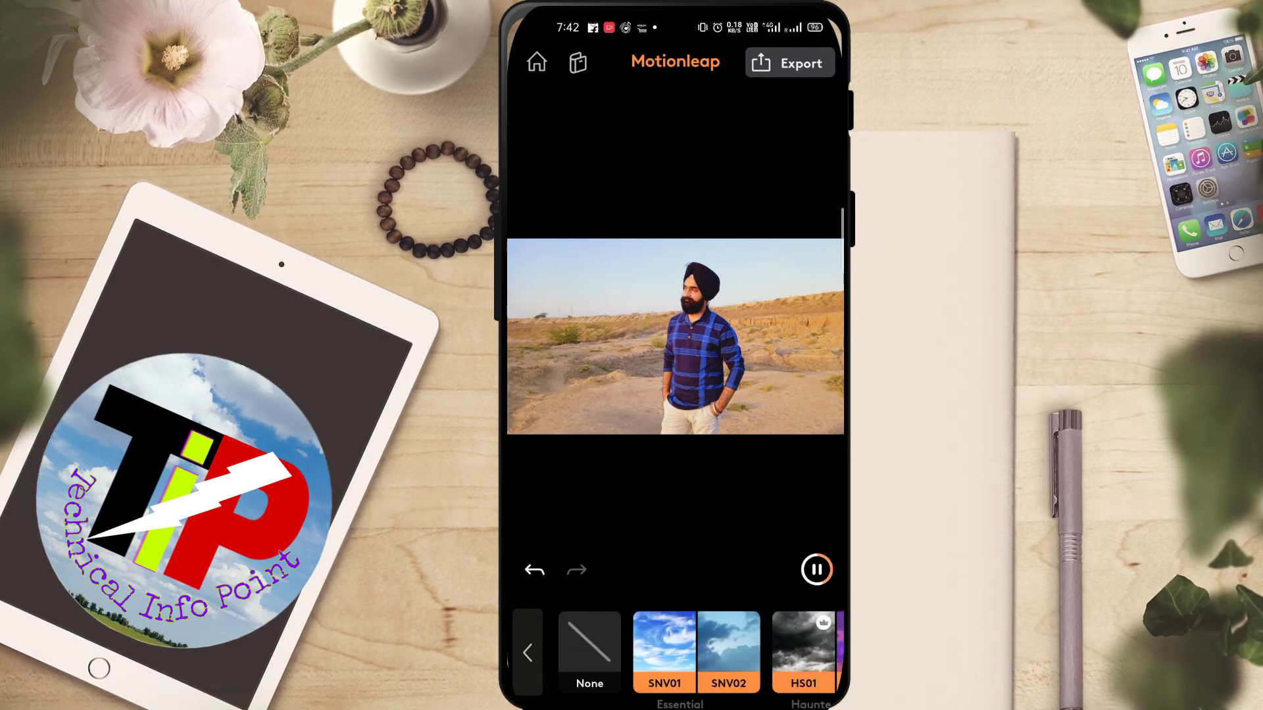
pyautogui.hscroll(2, 677, 651)
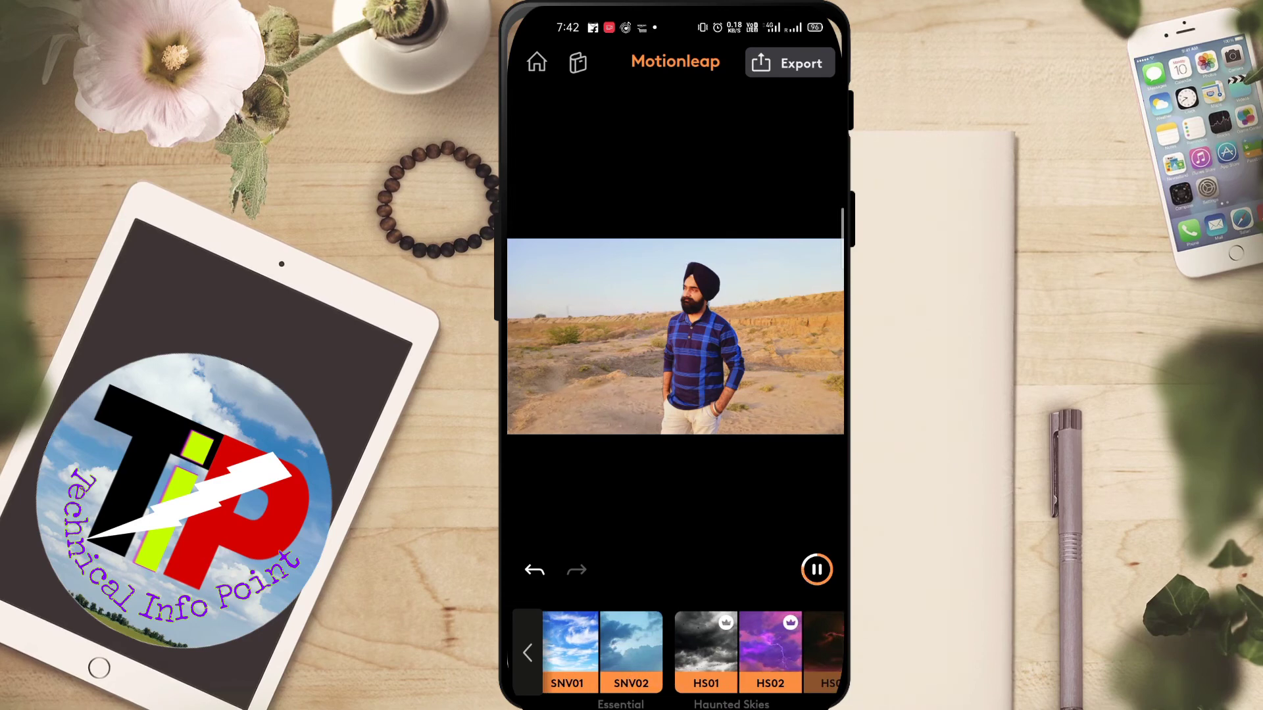
# - Apply the HS01 Haunted Skies stormy clouds and bring up its Horizon, Opacity and Ambient settings
pyautogui.click(706, 645)
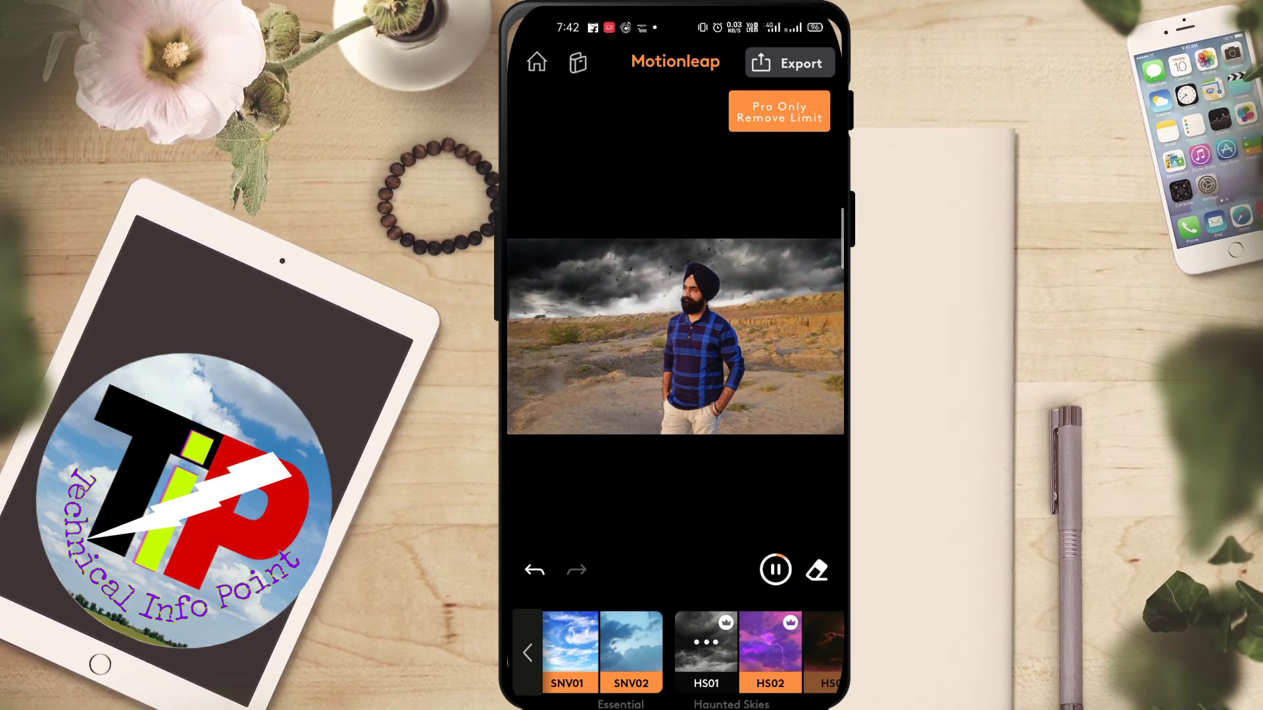
pyautogui.click(706, 642)
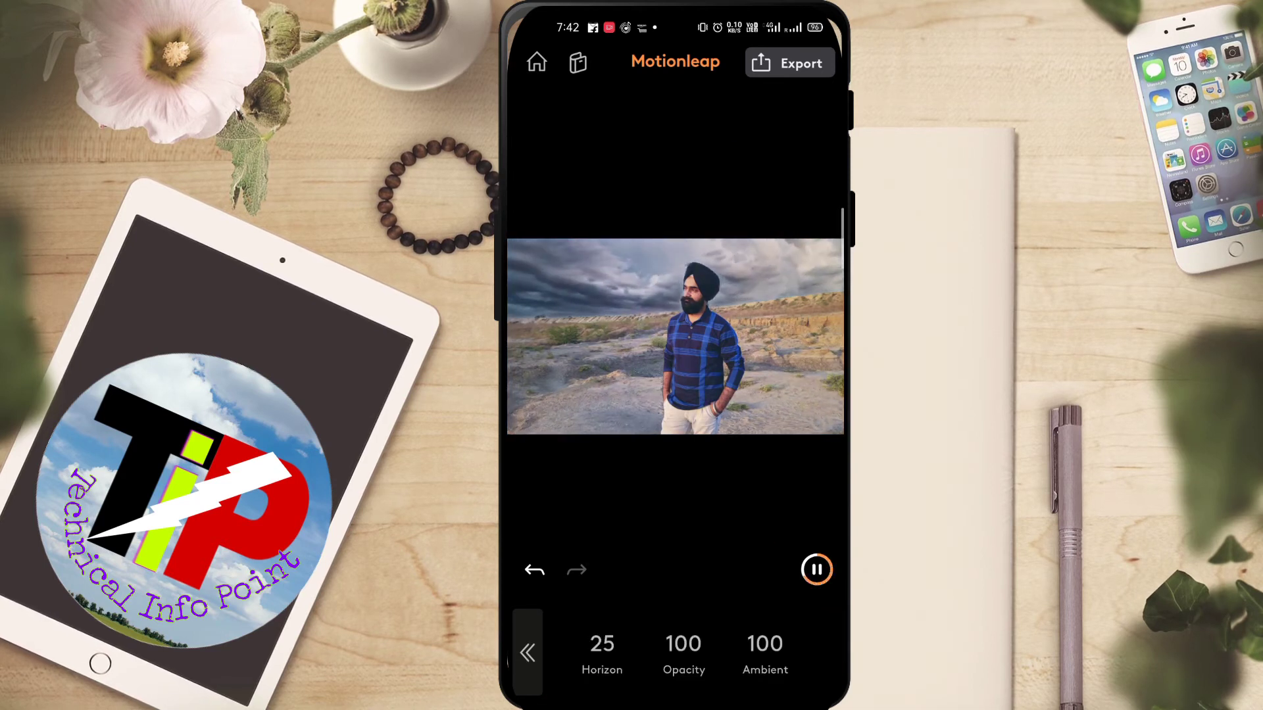
# - Set the stormy sky to Ambient 19, Opacity 100 and Horizon 71
pyautogui.click(765, 652)
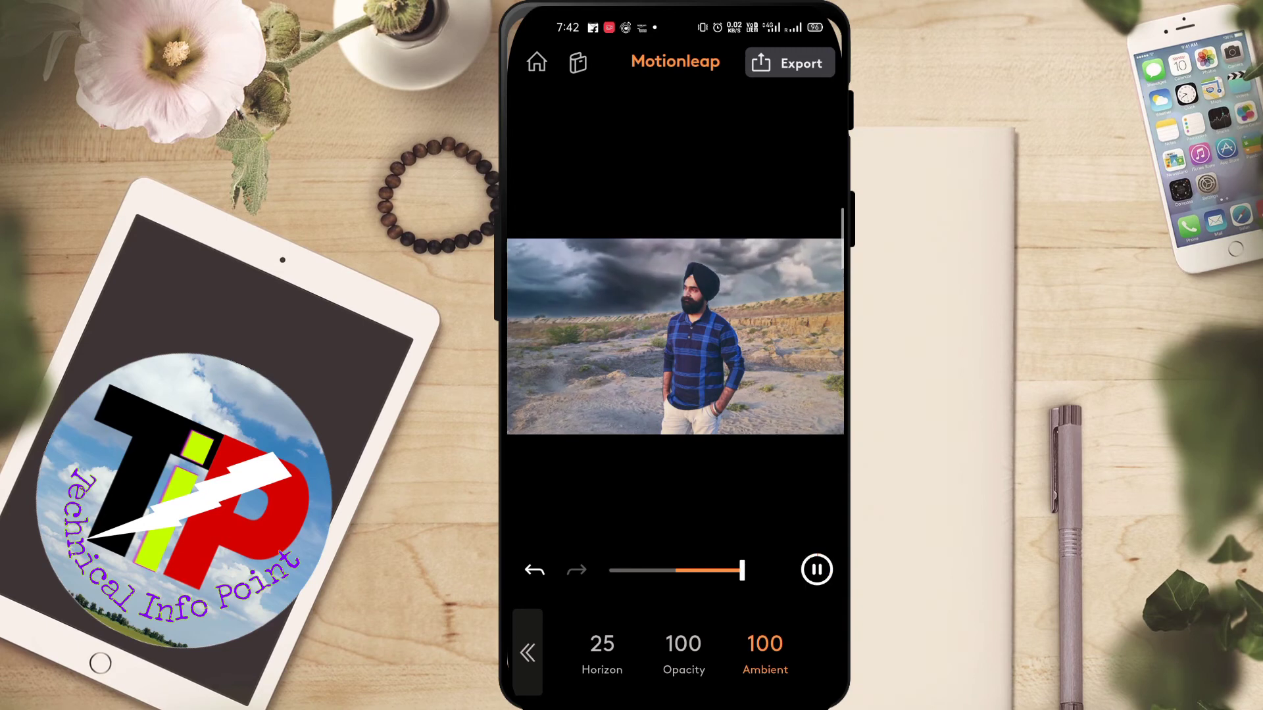
pyautogui.moveTo(742, 571)
pyautogui.mouseDown()
pyautogui.moveTo(575, 569)
pyautogui.moveTo(708, 585)
pyautogui.moveTo(680, 585)
pyautogui.moveTo(689, 596)
pyautogui.mouseUp()
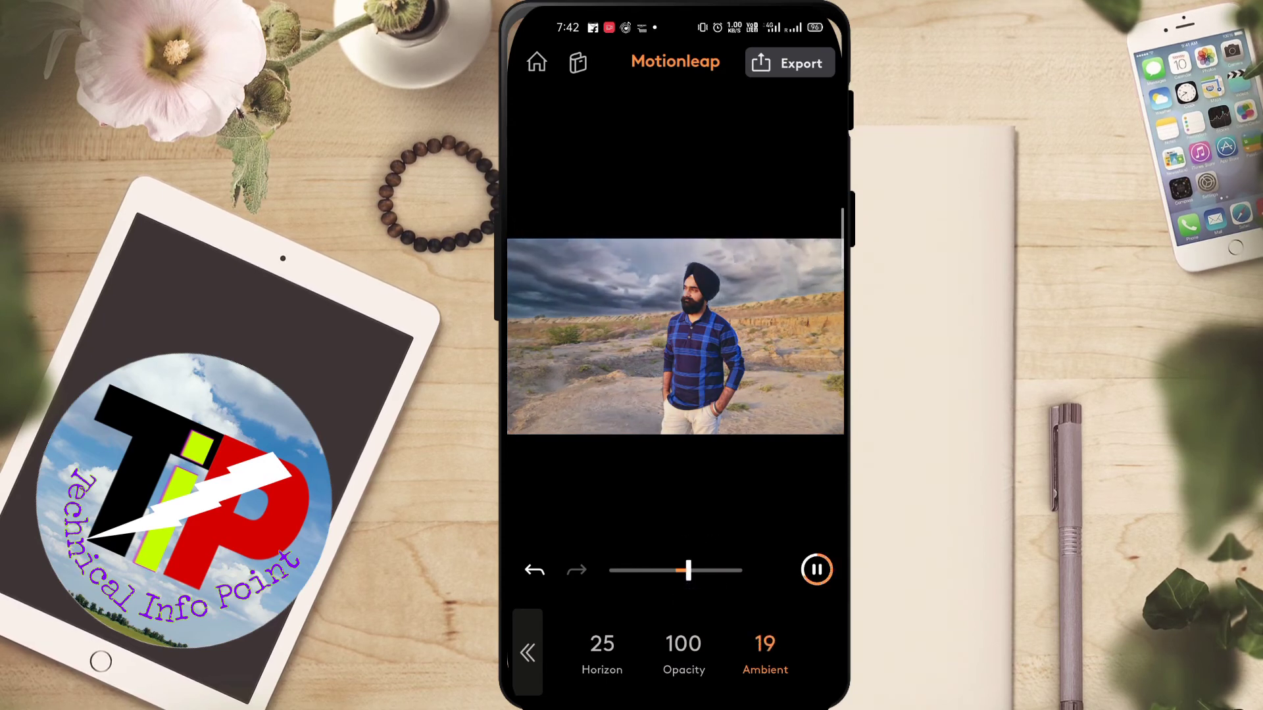
pyautogui.click(684, 652)
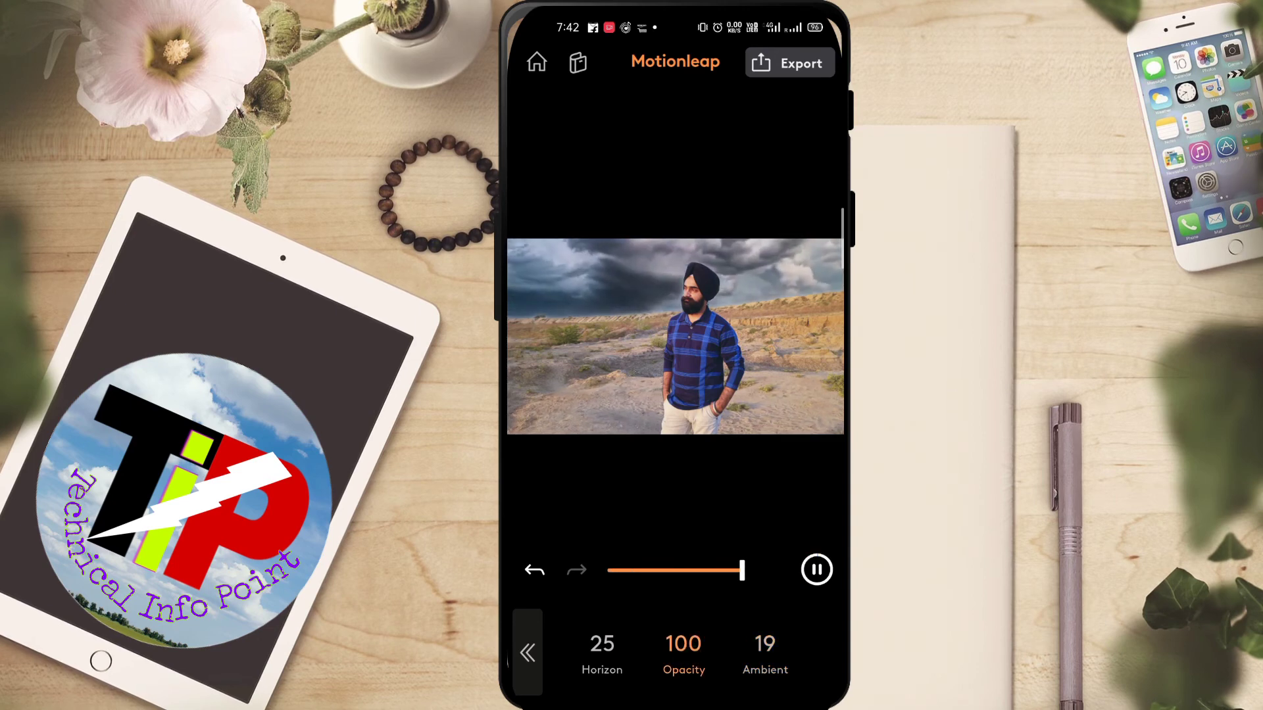
pyautogui.moveTo(743, 570); pyautogui.dragTo(741, 570)
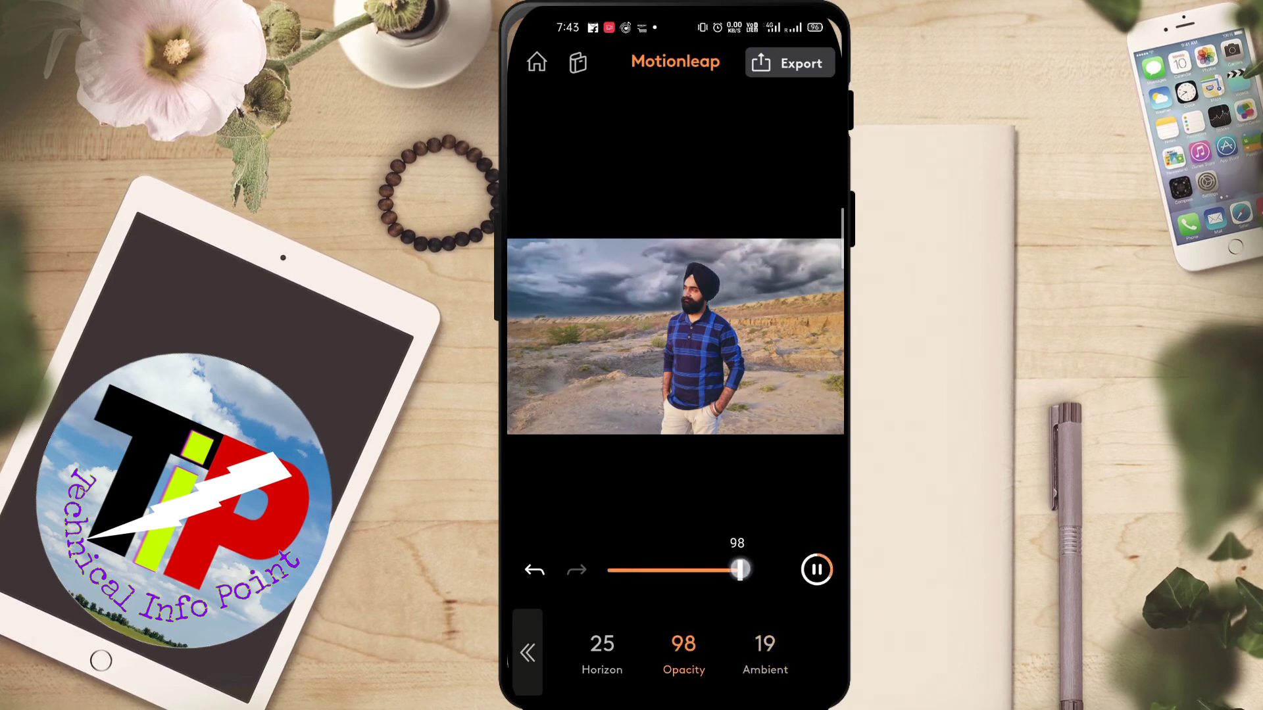
pyautogui.moveTo(741, 589)
pyautogui.mouseDown()
pyautogui.moveTo(654, 588)
pyautogui.moveTo(747, 591)
pyautogui.mouseUp()
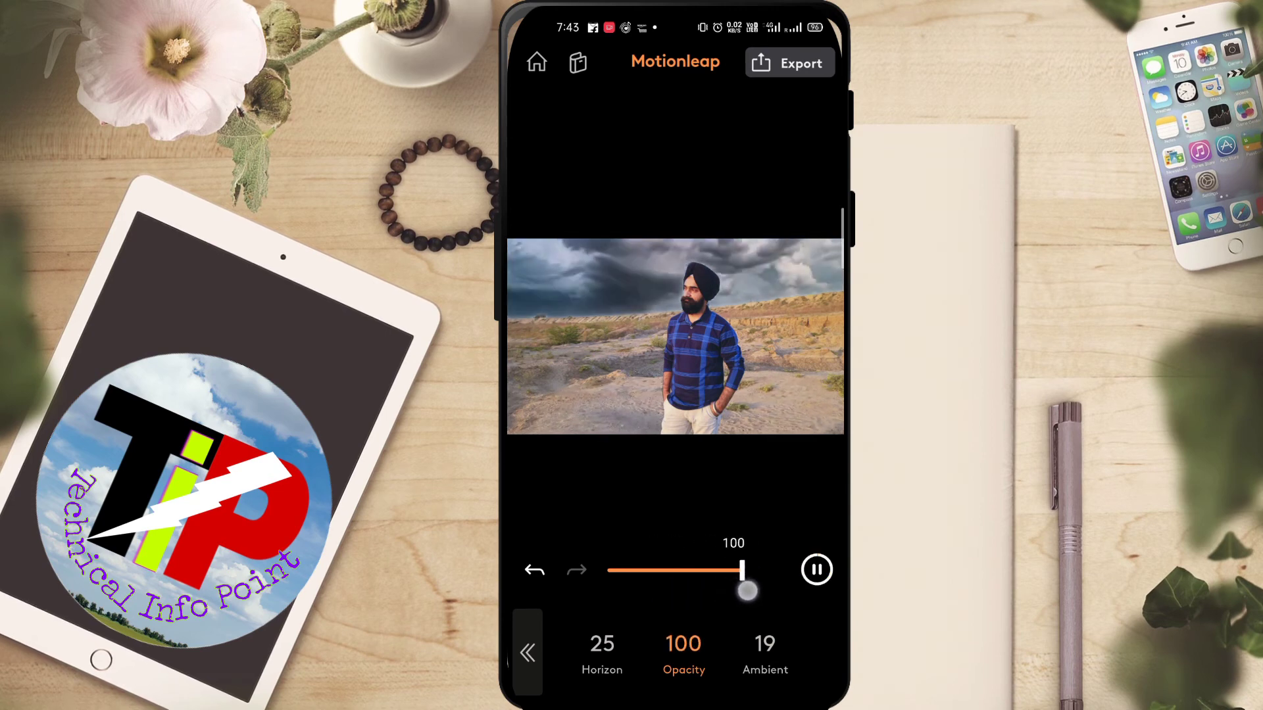
pyautogui.click(602, 651)
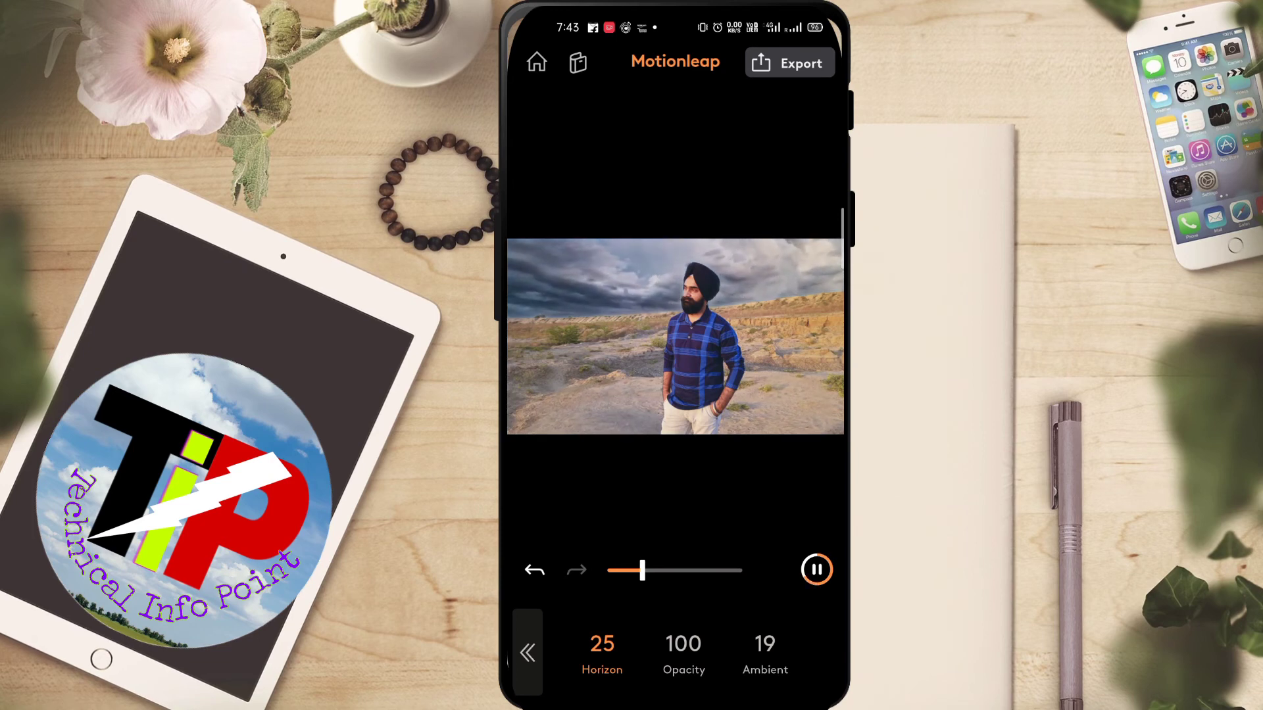
pyautogui.moveTo(643, 570)
pyautogui.mouseDown()
pyautogui.moveTo(742, 571)
pyautogui.moveTo(590, 579)
pyautogui.moveTo(732, 571)
pyautogui.moveTo(690, 571)
pyautogui.moveTo(703, 571)
pyautogui.mouseUp()
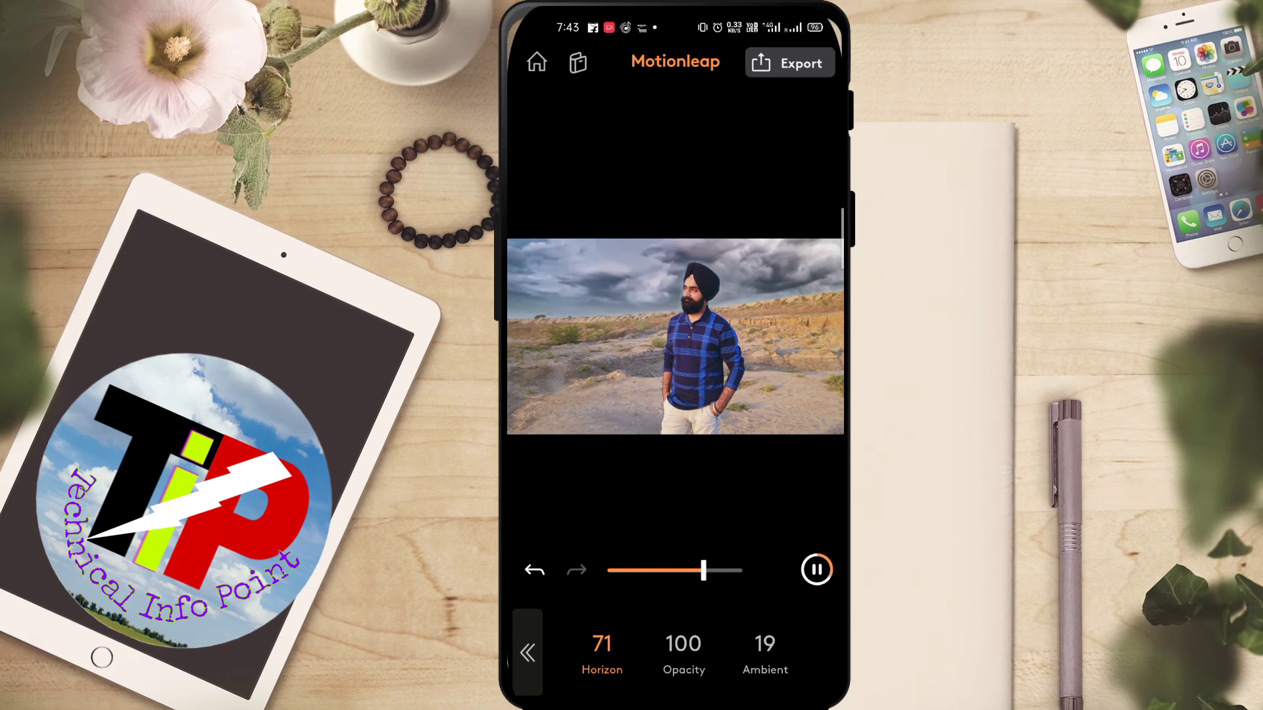
# - Export the animation as a 6-second Facebook Profile video at 480 quality
pyautogui.click(527, 653)
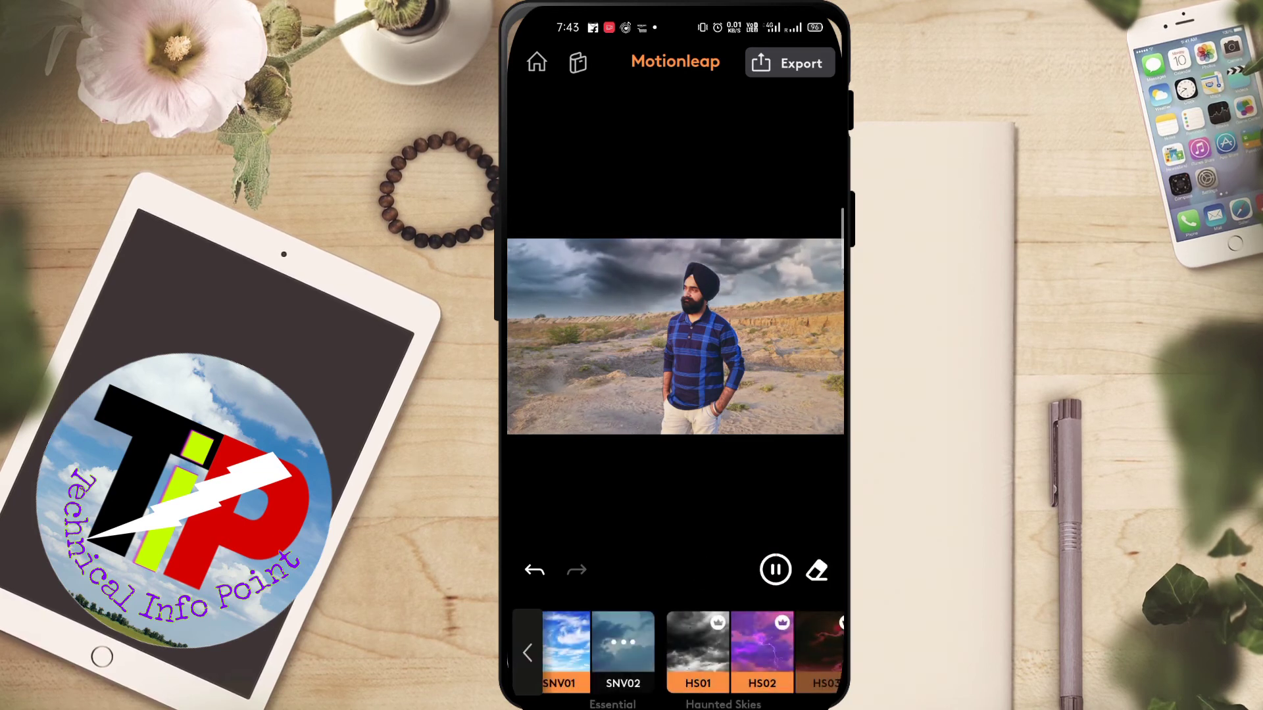
pyautogui.click(789, 63)
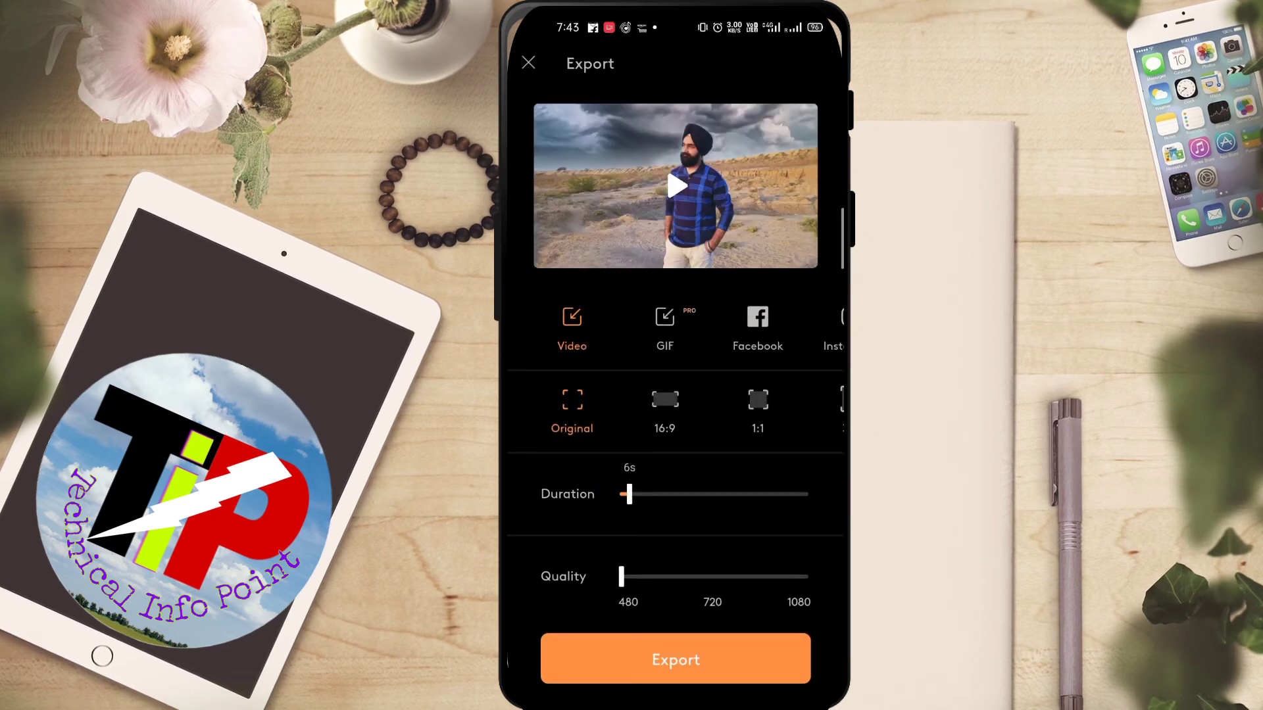
pyautogui.moveTo(757, 408); pyautogui.dragTo(532, 408)
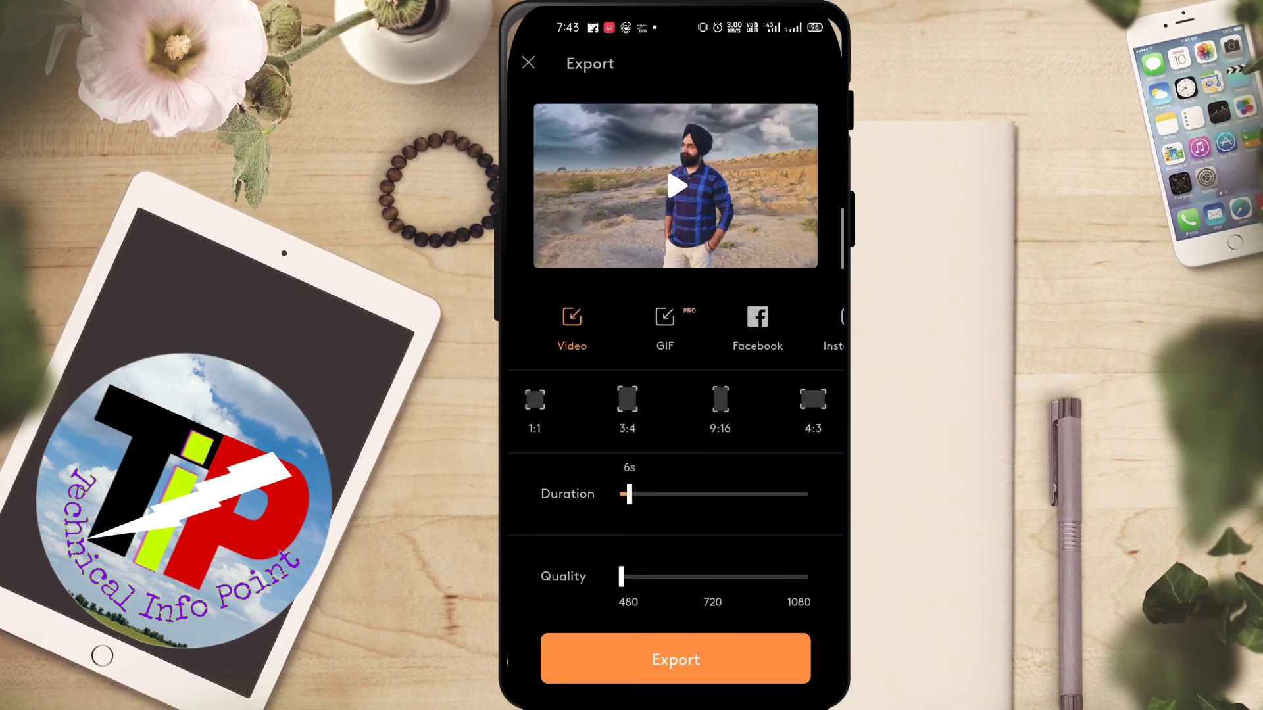
pyautogui.moveTo(657, 413); pyautogui.dragTo(842, 414)
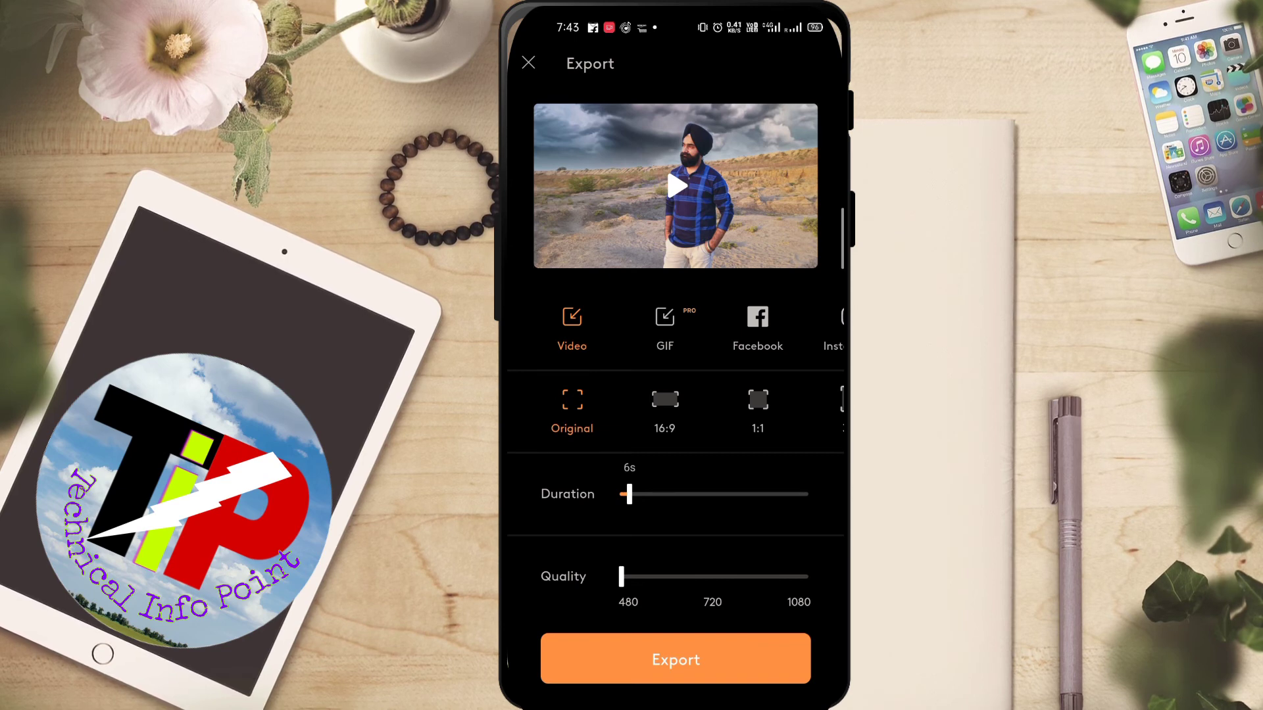
pyautogui.click(757, 326)
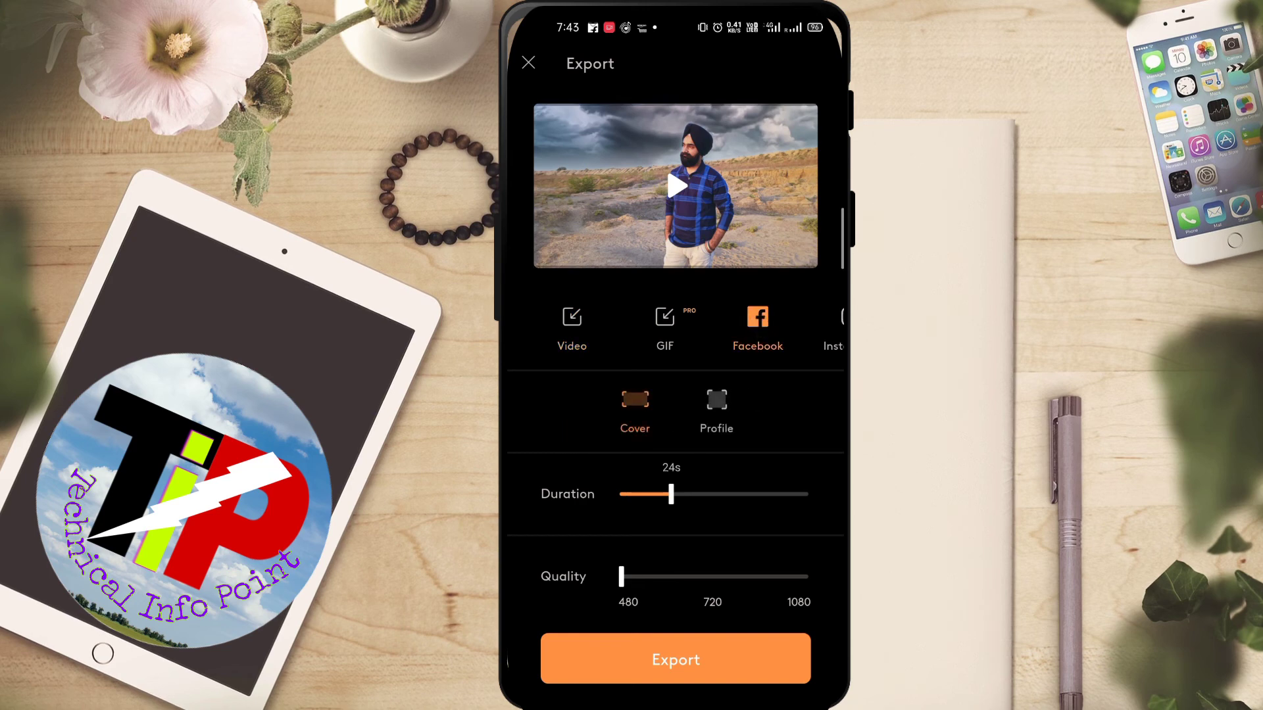
pyautogui.click(716, 405)
pyautogui.moveTo(783, 329)
pyautogui.mouseDown()
pyautogui.moveTo(623, 342)
pyautogui.moveTo(783, 329)
pyautogui.mouseUp()
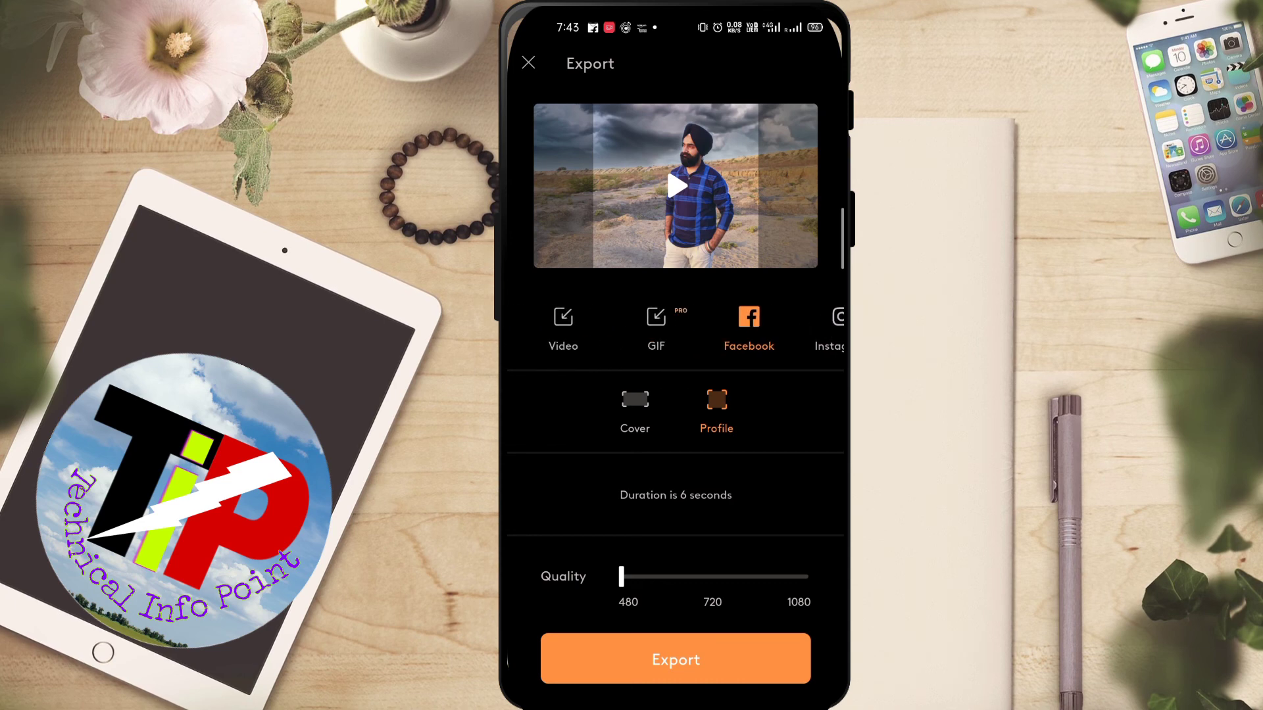
pyautogui.click(694, 652)
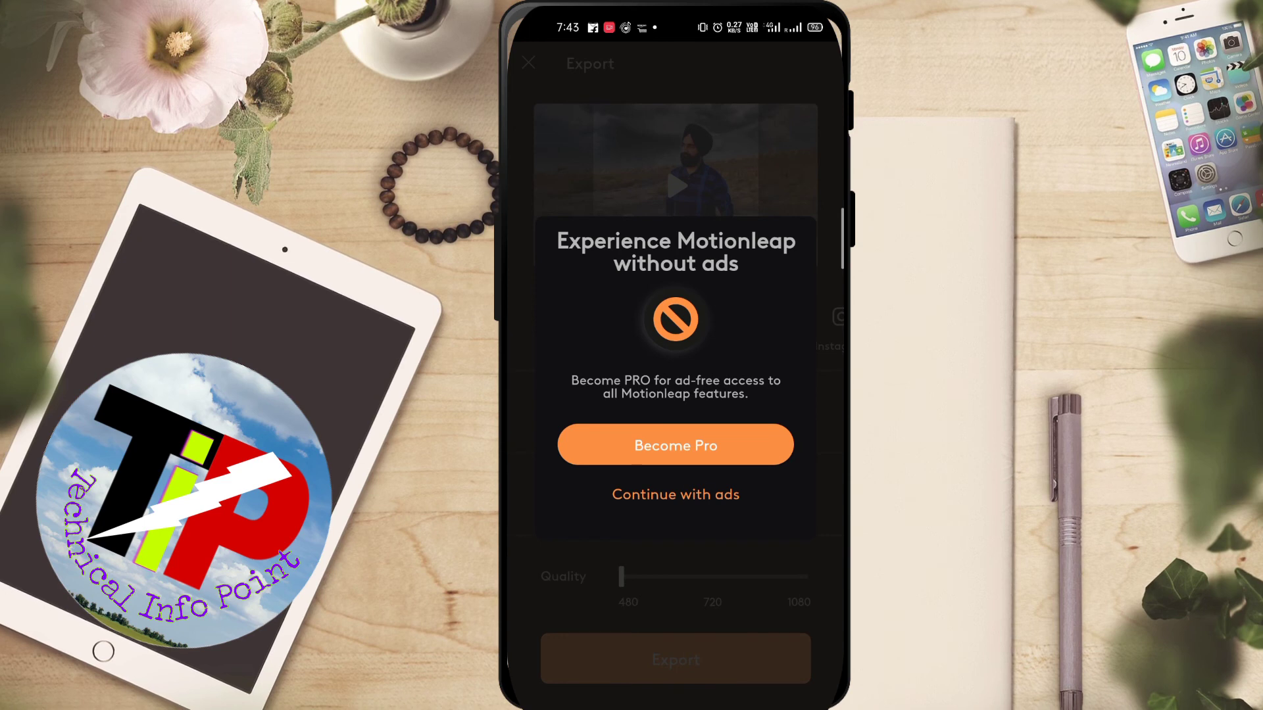
# - Dismiss the ad-free offer, export with ads, and close the Facebook share sheet
pyautogui.click(697, 495)
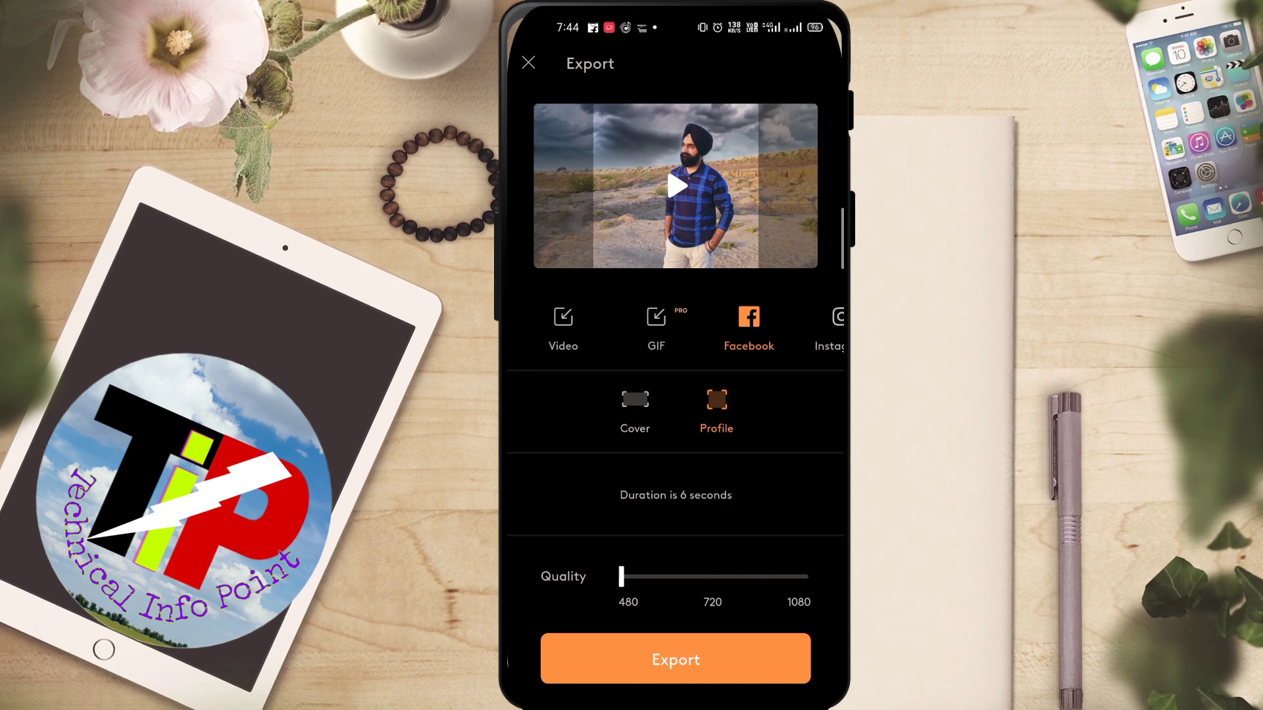
pyautogui.click(695, 659)
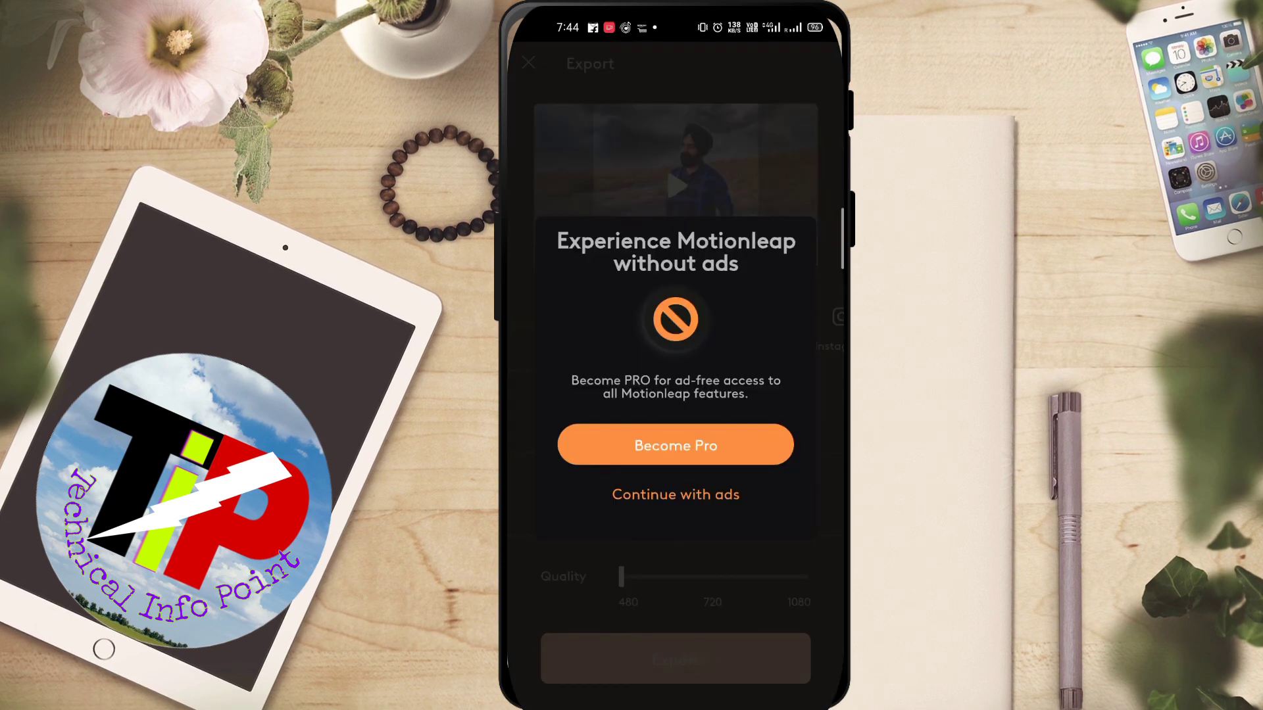
pyautogui.click(675, 495)
pyautogui.click(673, 688)
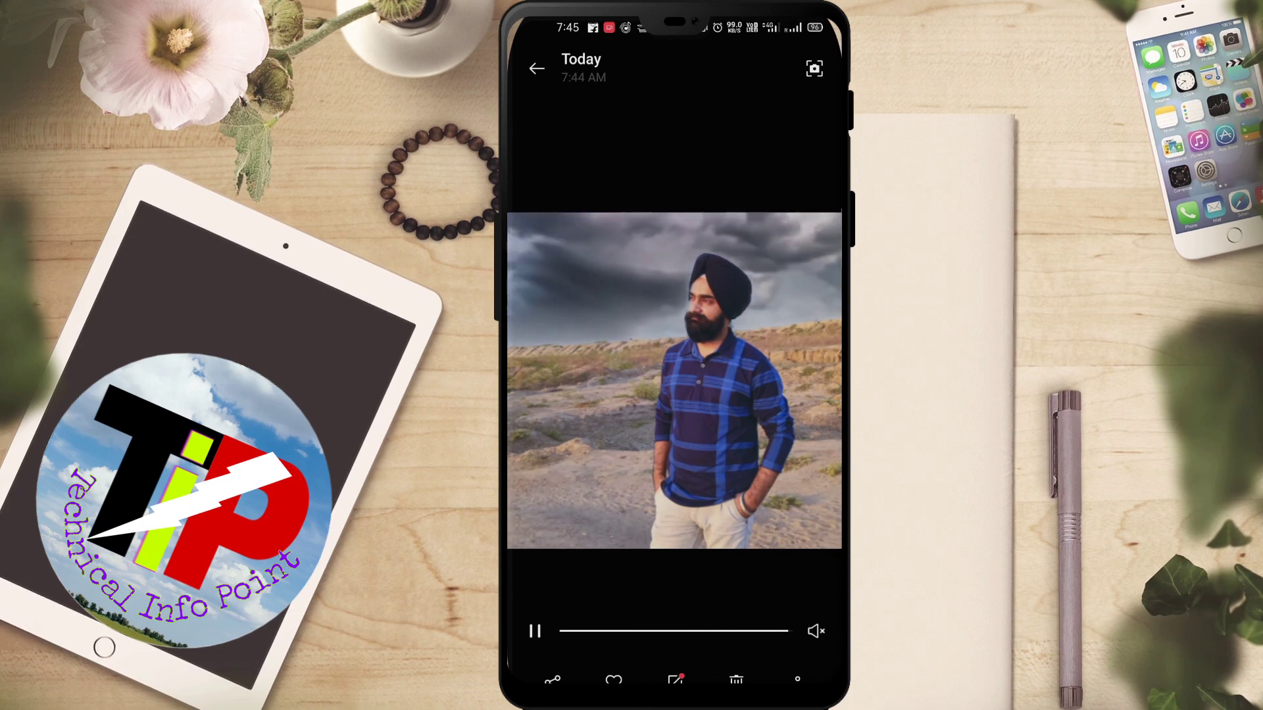
# - Replay the exported stormy-sky desert video from the start in Gallery
pyautogui.click(535, 632)
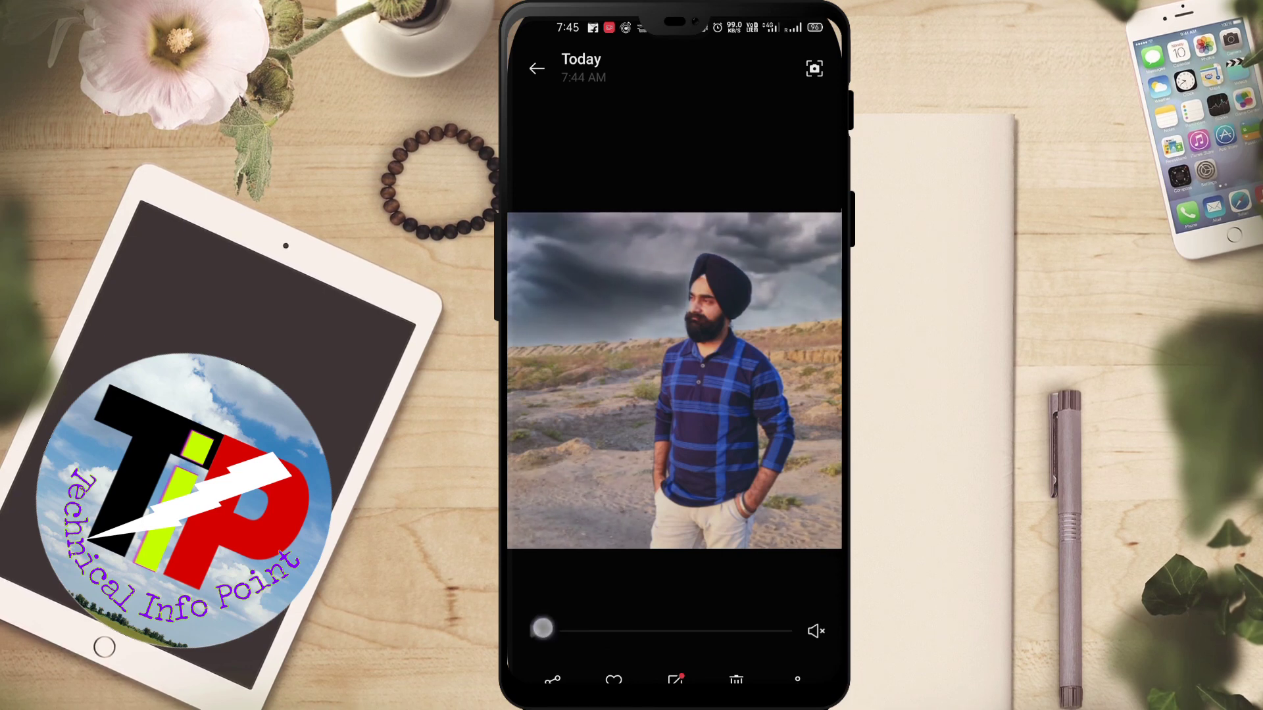